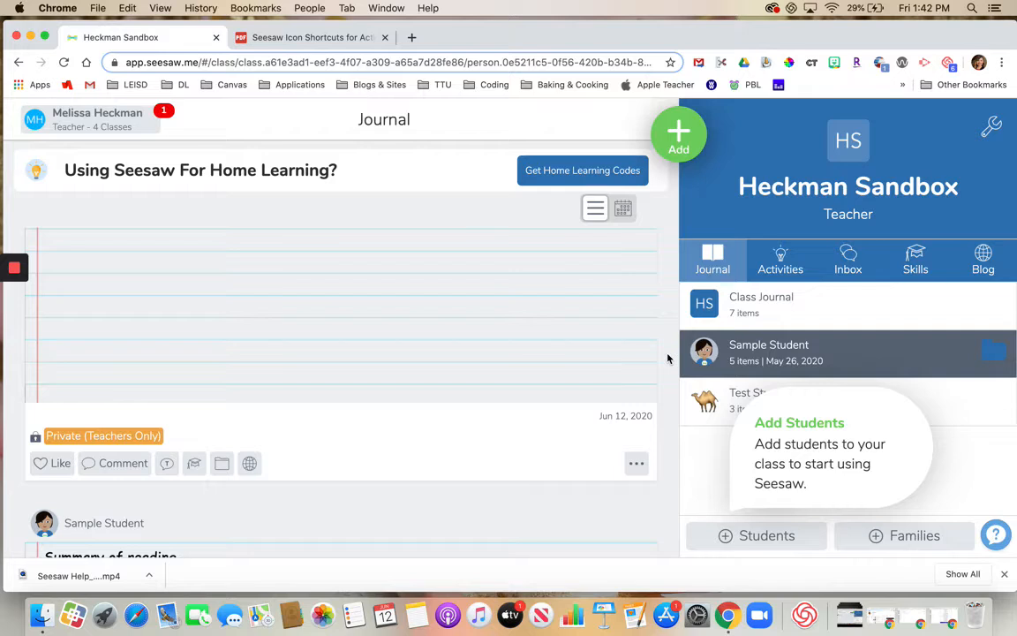
Create a new activity in My Library and name it "Parts of a Flower".
left_click(678, 129)
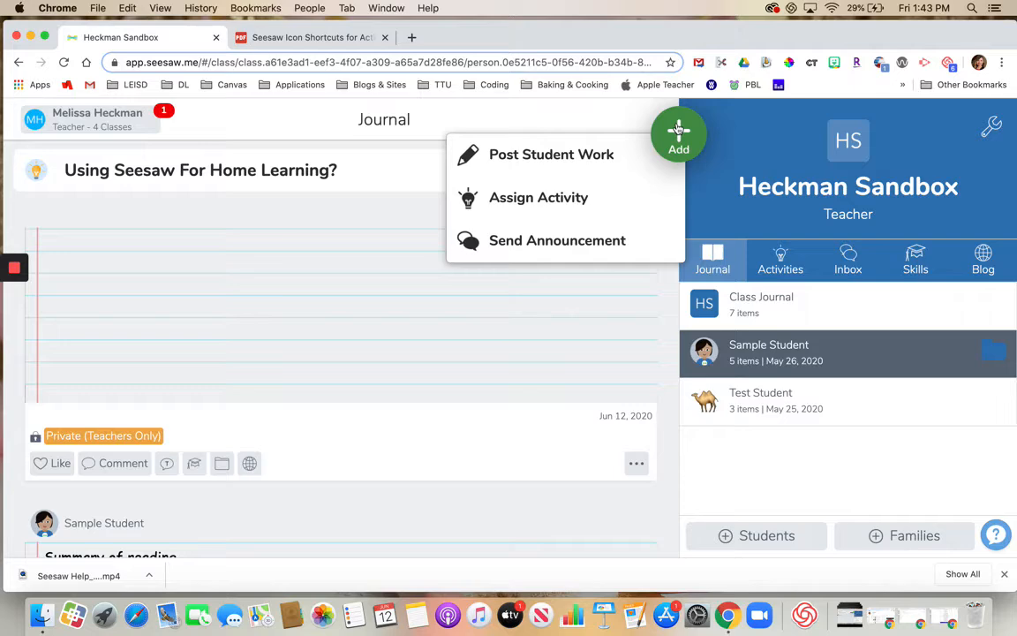
left_click(565, 200)
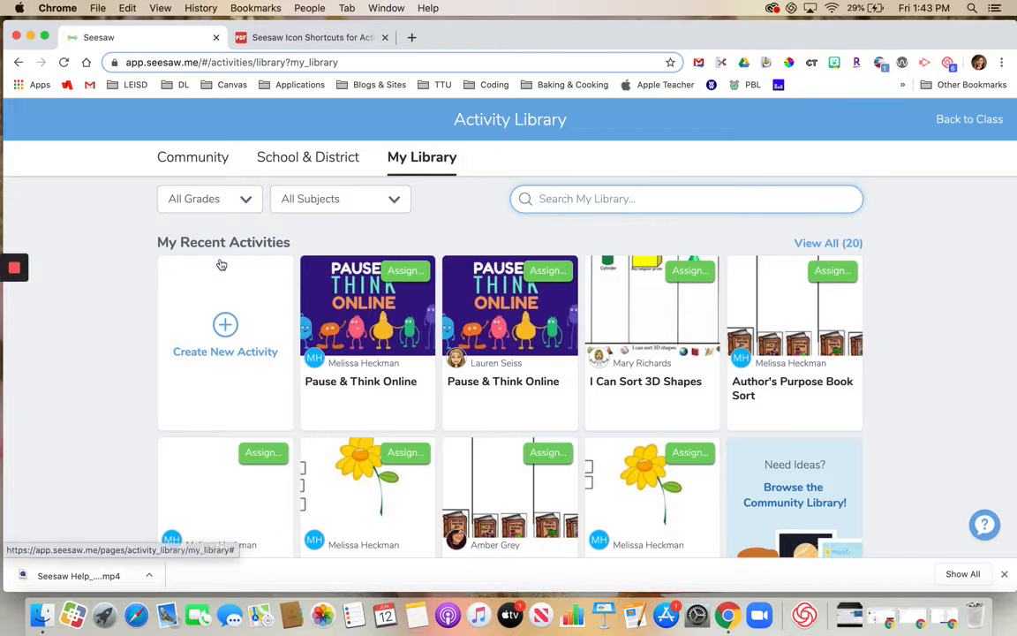
left_click(226, 335)
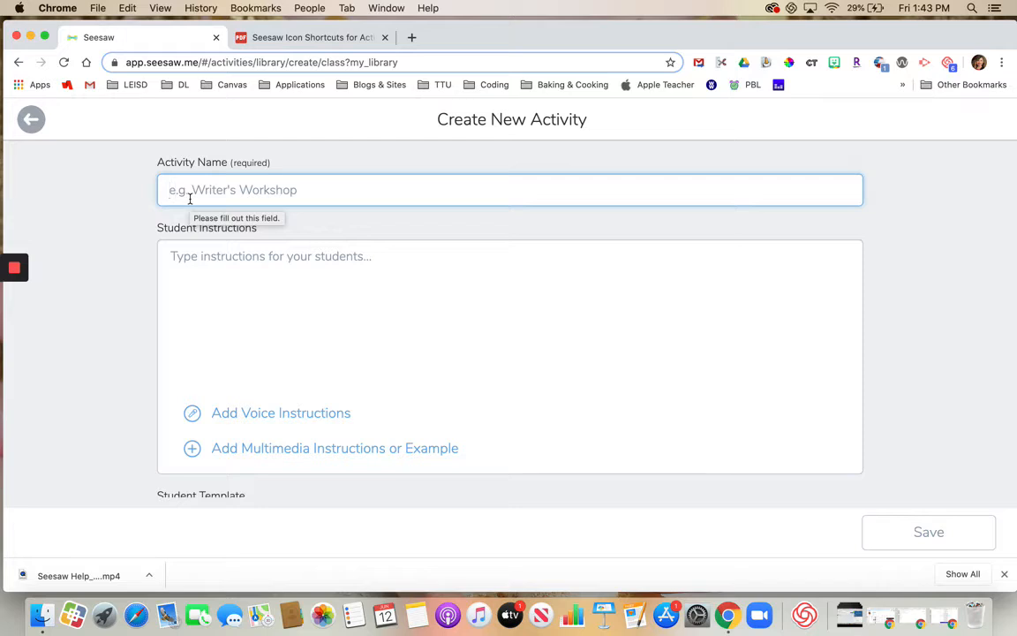
type("Parts of a")
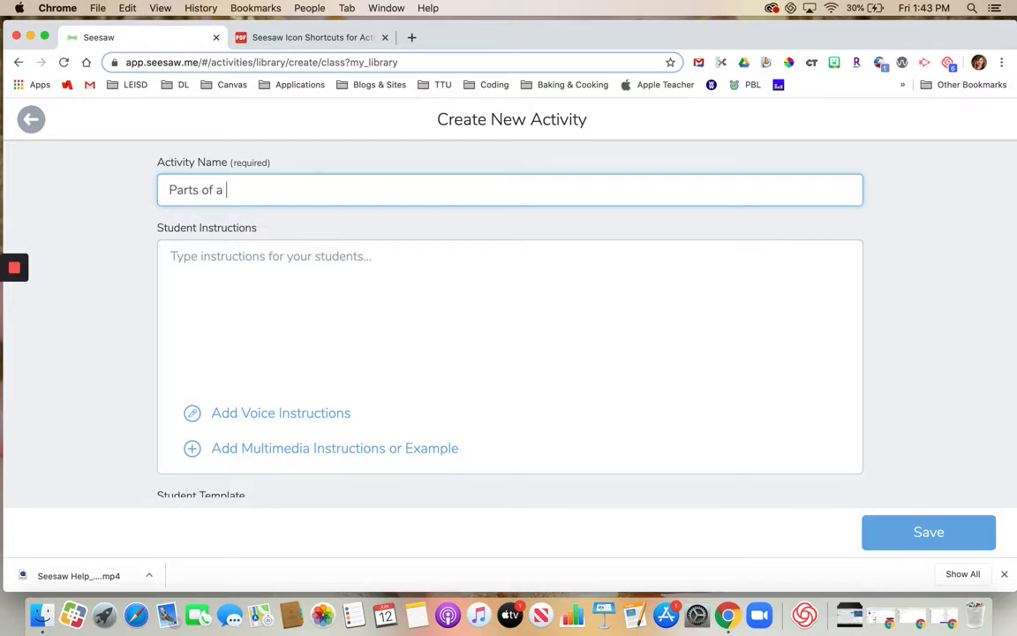
type(" Flower")
left_click(205, 260)
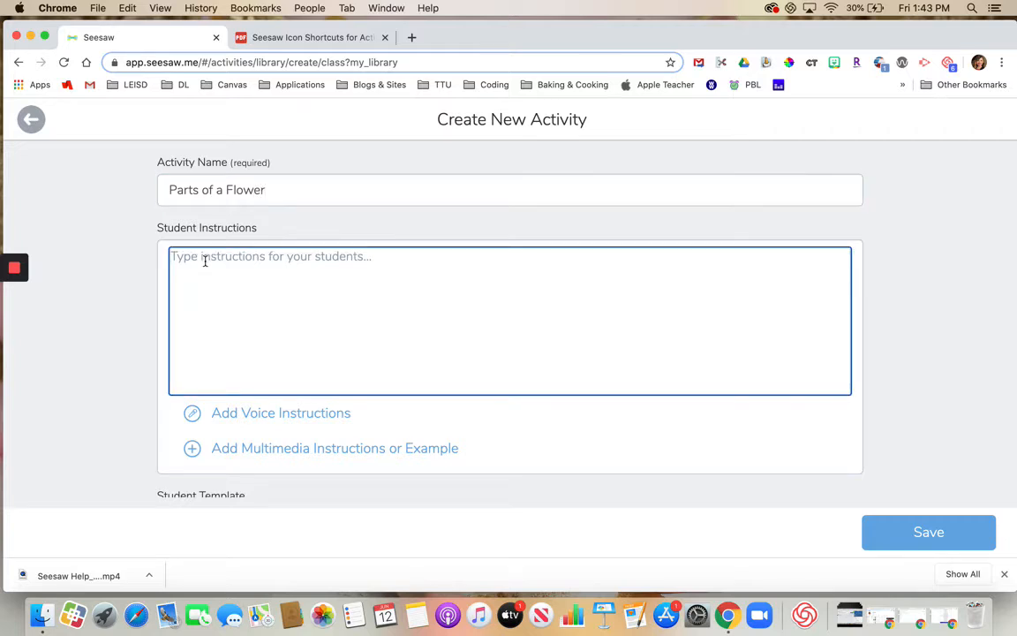
Examine the icons and their text shortcuts in the Seesaw Icon Shortcuts for Activities PDF.
left_click(313, 37)
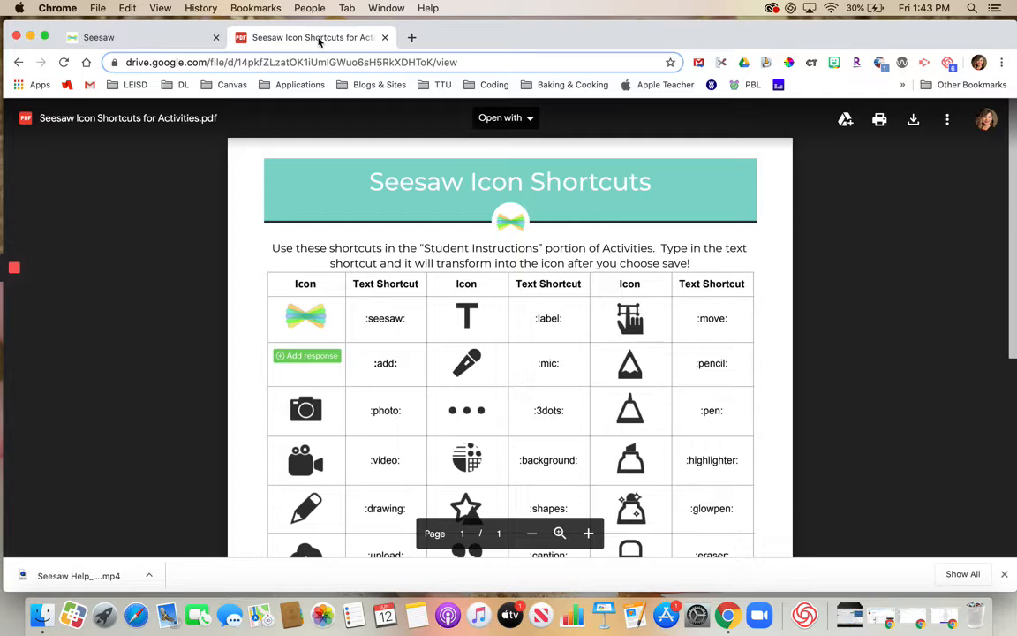
scroll(482, 450, "down", 2)
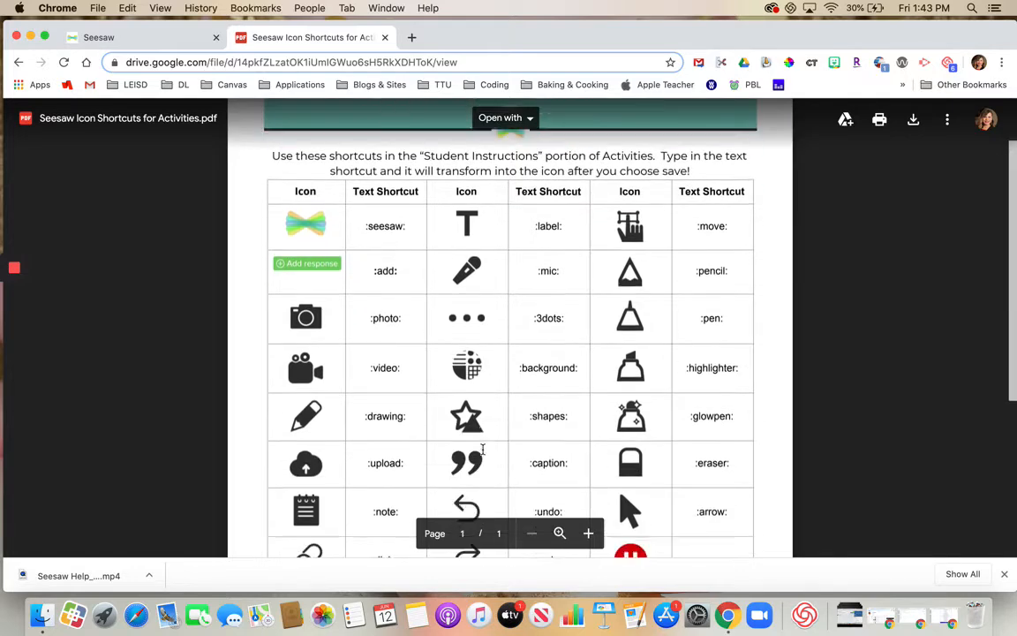
scroll(482, 451, "down", 1)
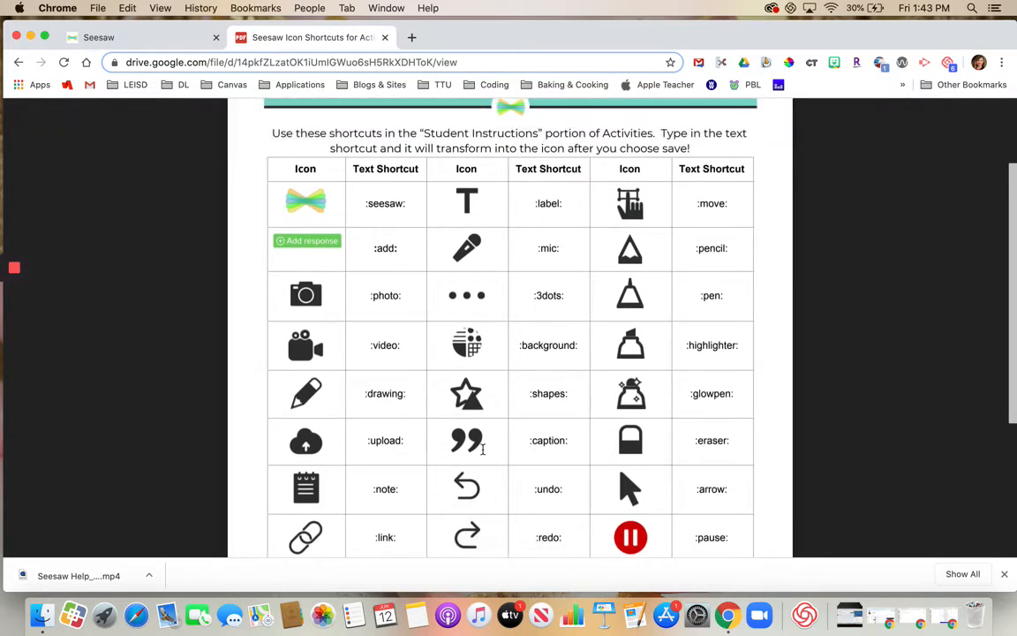
scroll(482, 451, "down", 1)
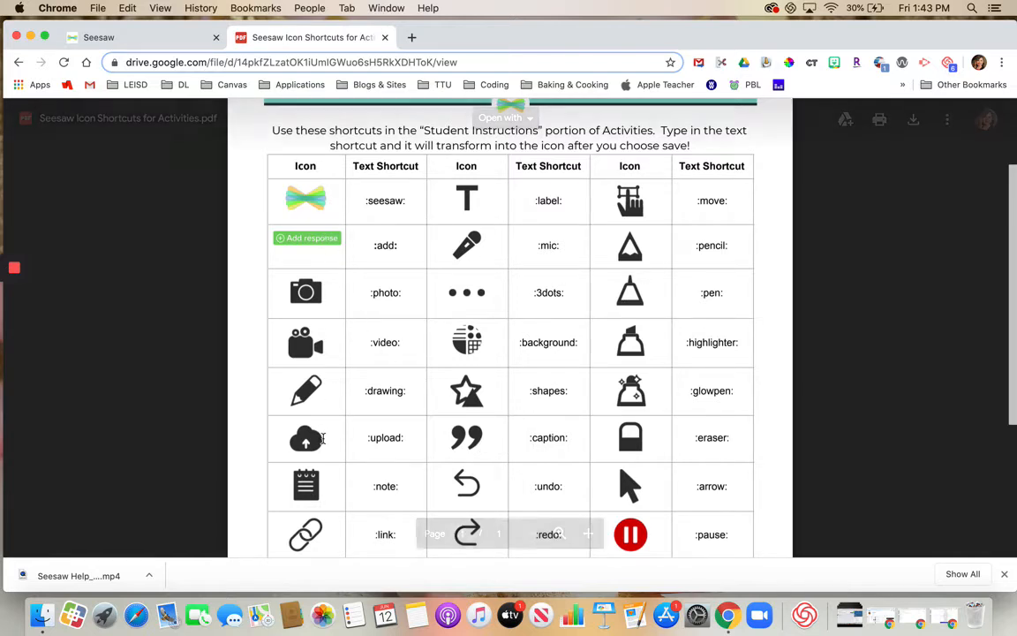
scroll(527, 415, "down", 4)
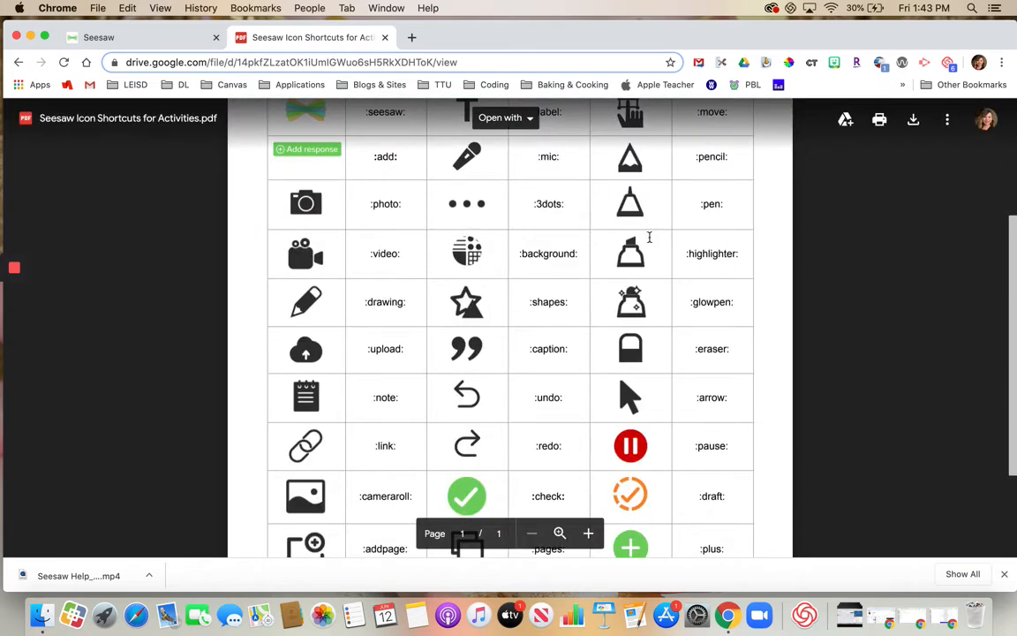
scroll(649, 237, "down", 4)
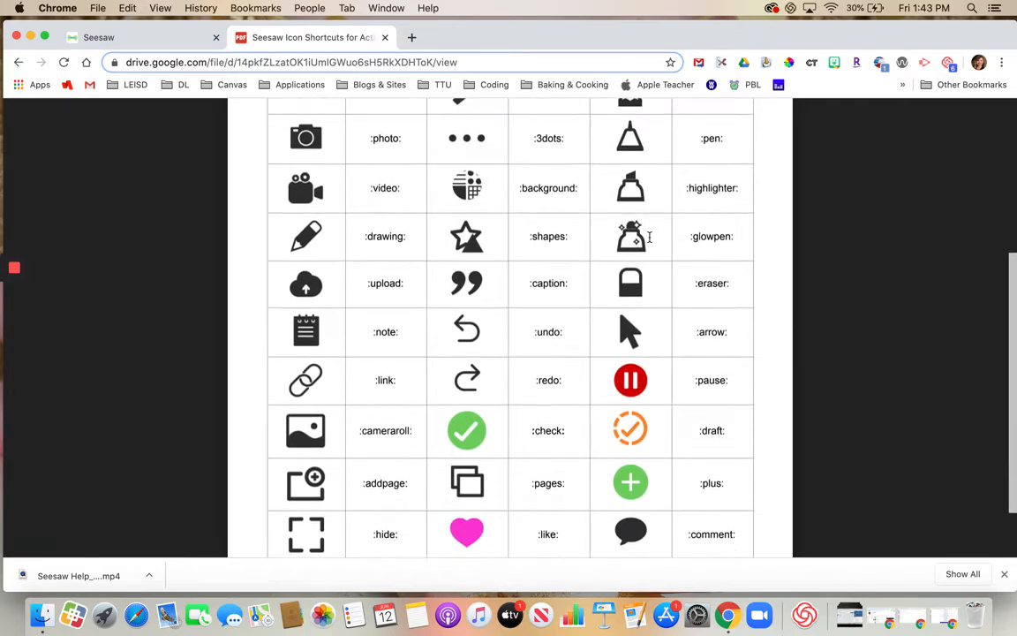
scroll(650, 237, "up", 8)
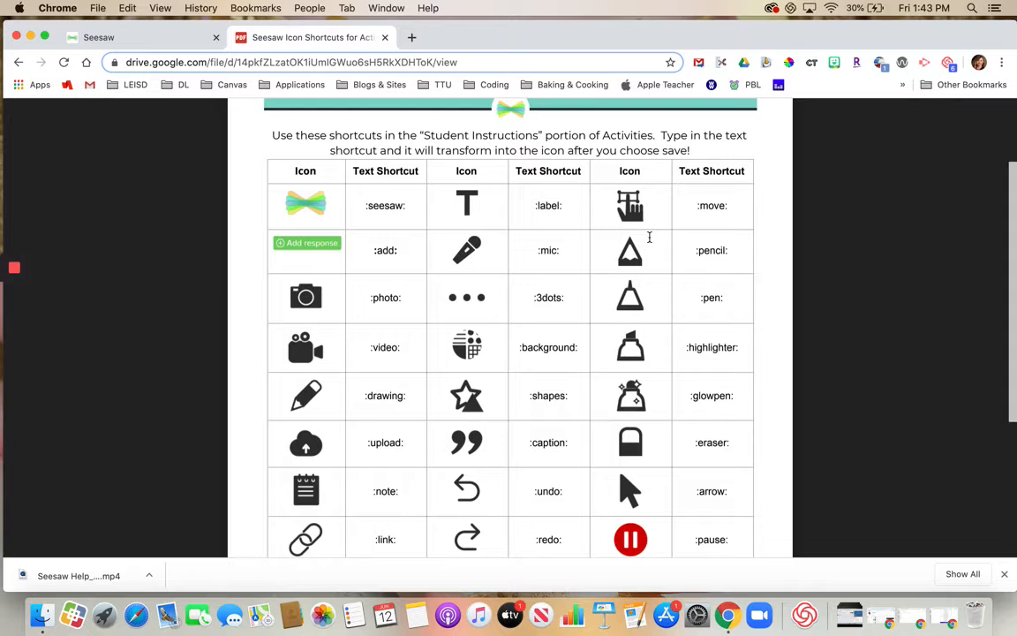
scroll(649, 237, "up", 4)
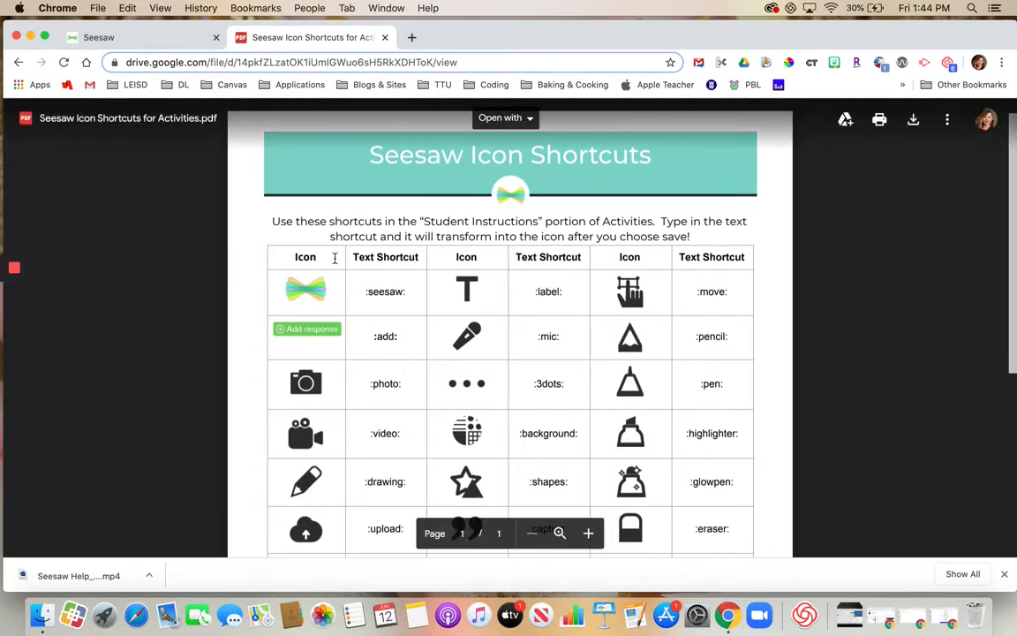
Return to the new activity and enter "Drag each label beside the part of the flower it identifies." as the first student instruction.
left_click(162, 43)
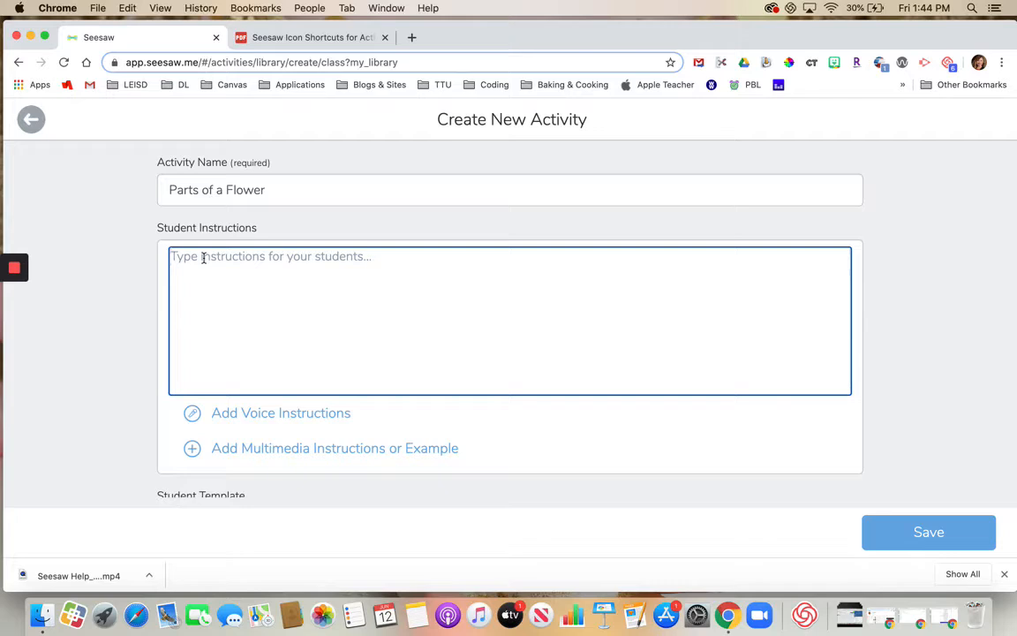
type("Dra")
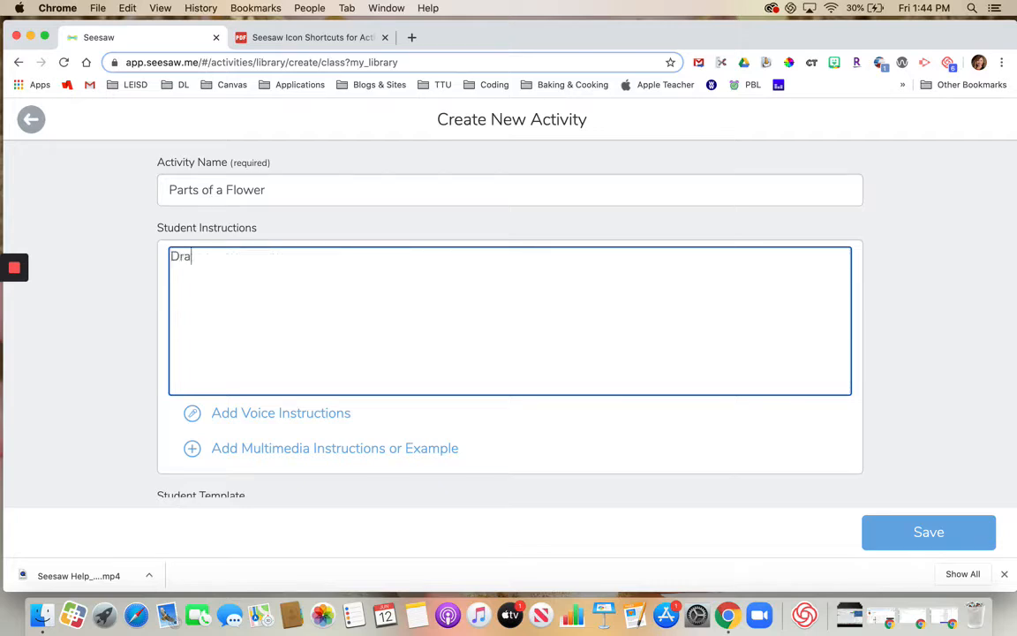
type("g each label be")
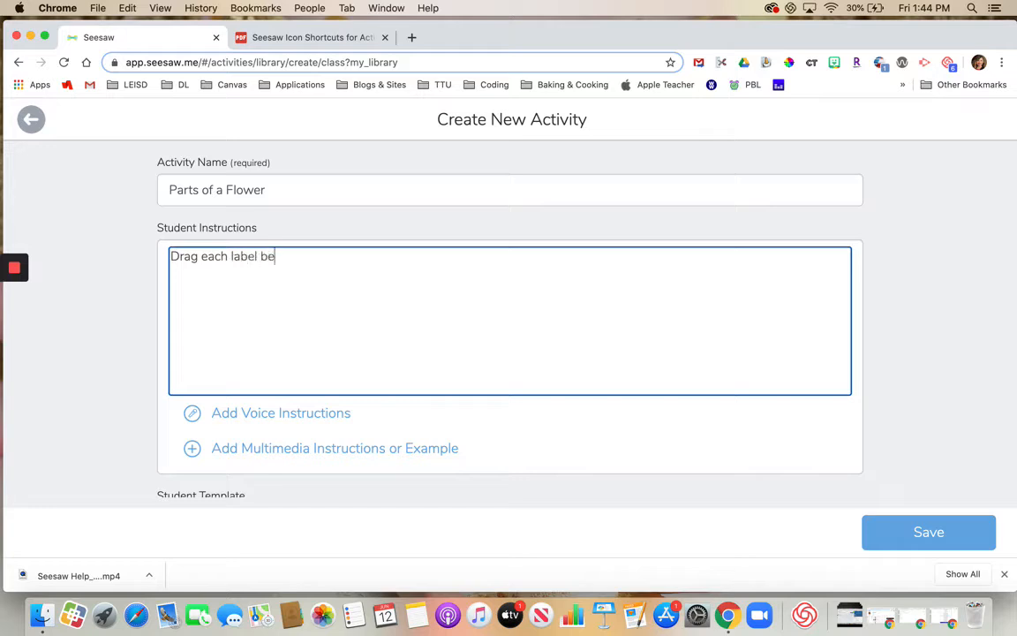
type("side the part of the flowe")
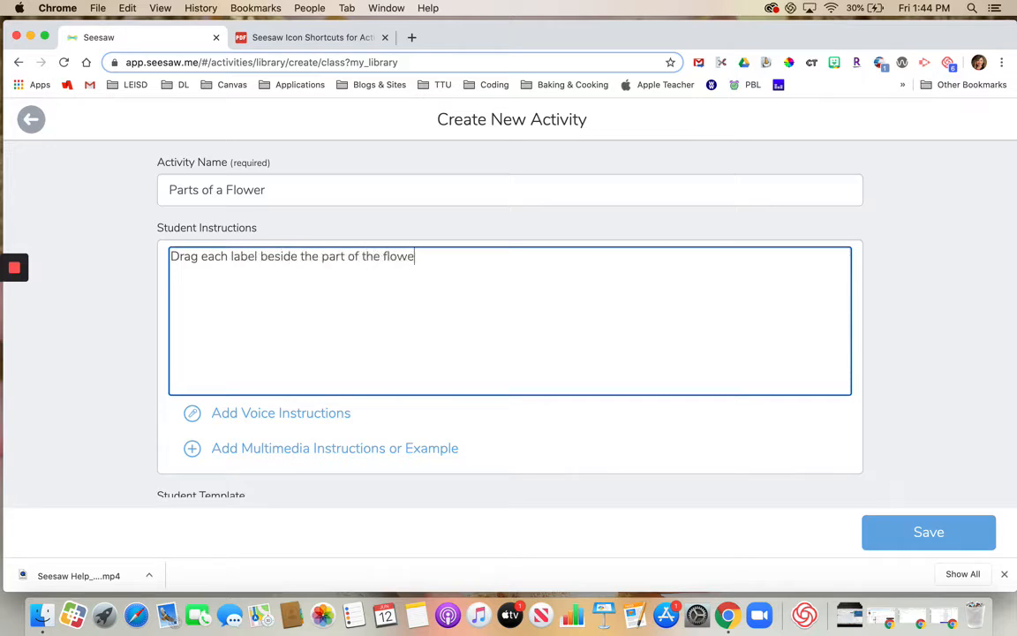
type("r it identifies")
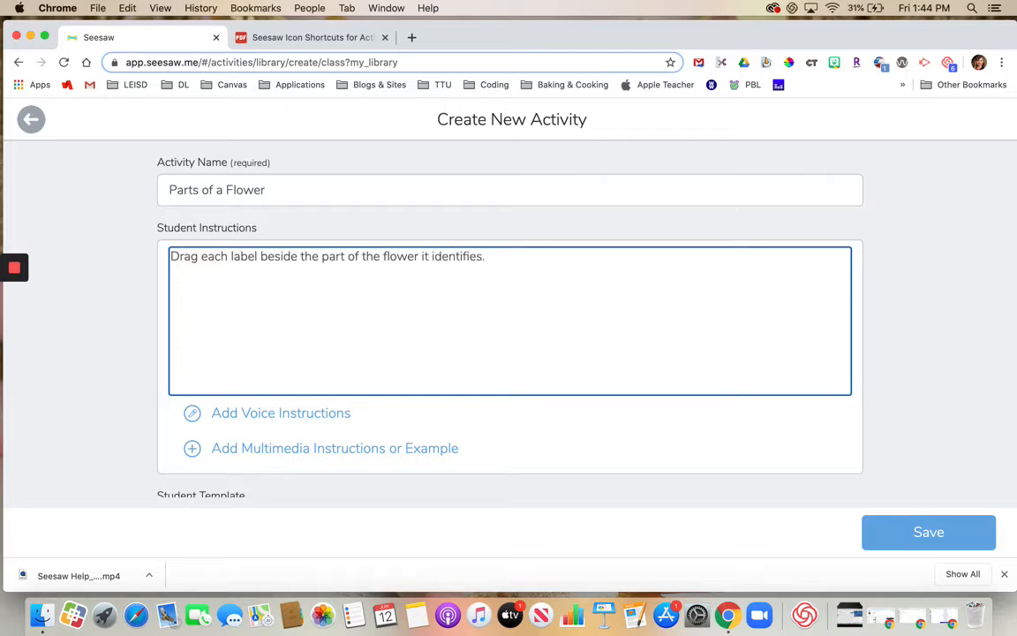
type(".")
Add the instruction line "Select the :mic: and identify the parts of the flower.", copying the :mic: shortcut from the shortcuts PDF.
key("Return")
type("Select the")
left_click(296, 39)
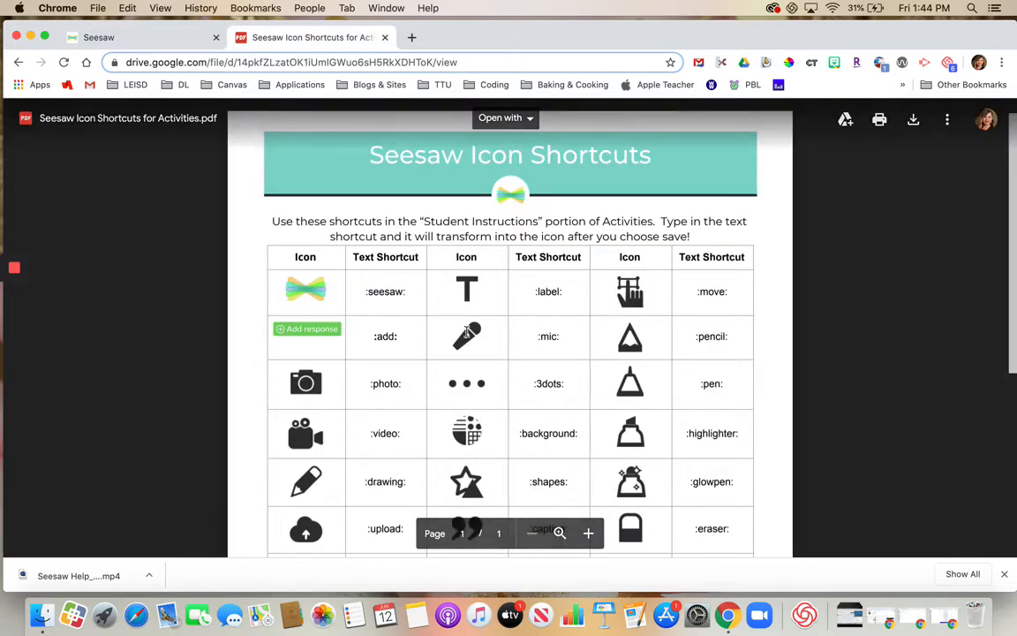
left_click_drag(531, 336, 559, 339)
key("super+c")
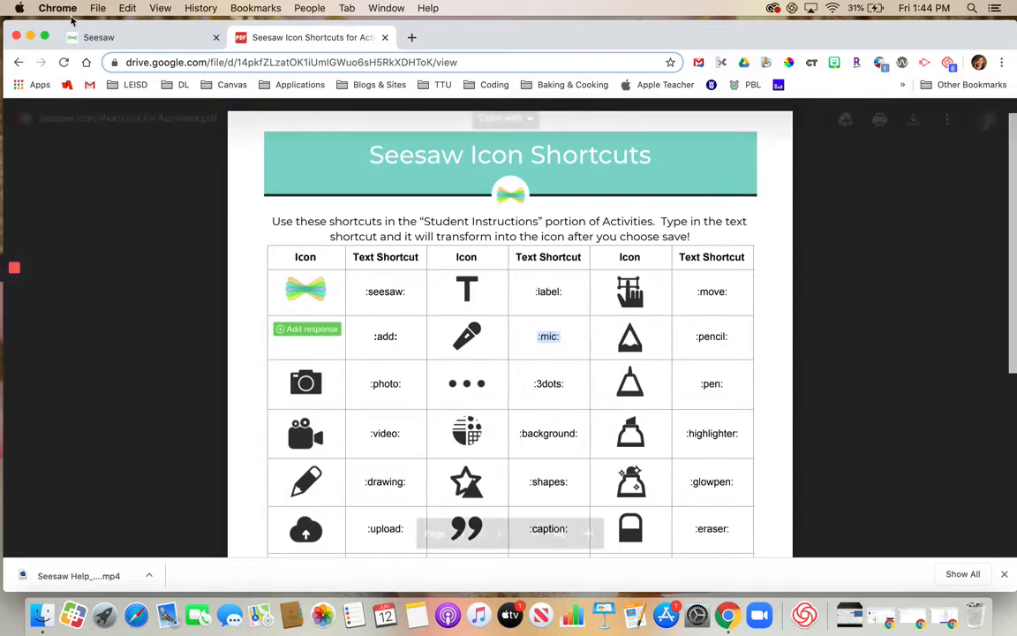
left_click(118, 38)
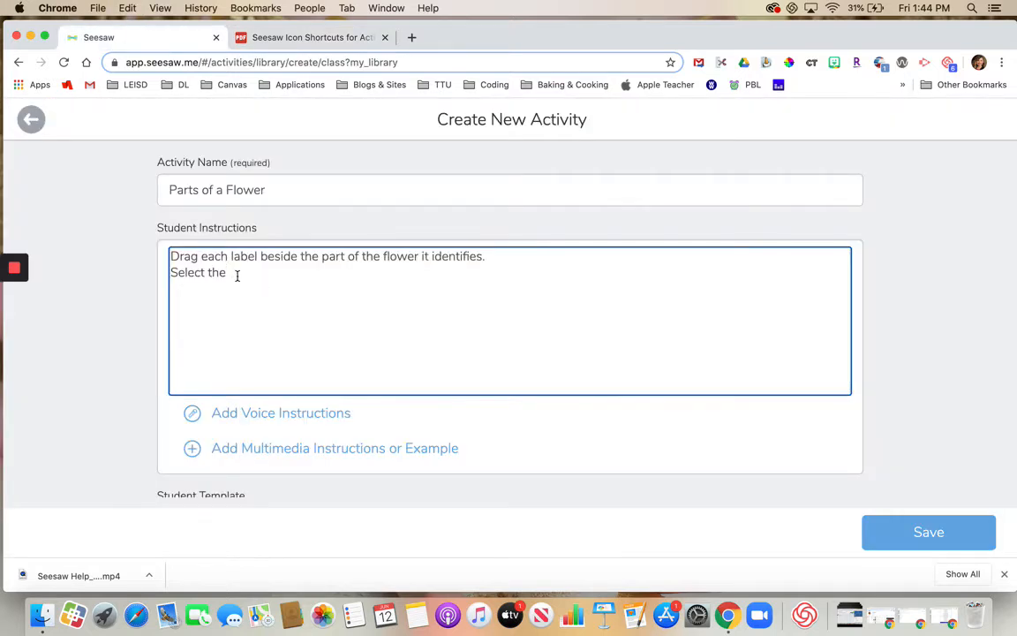
key("super+v")
type("and identify")
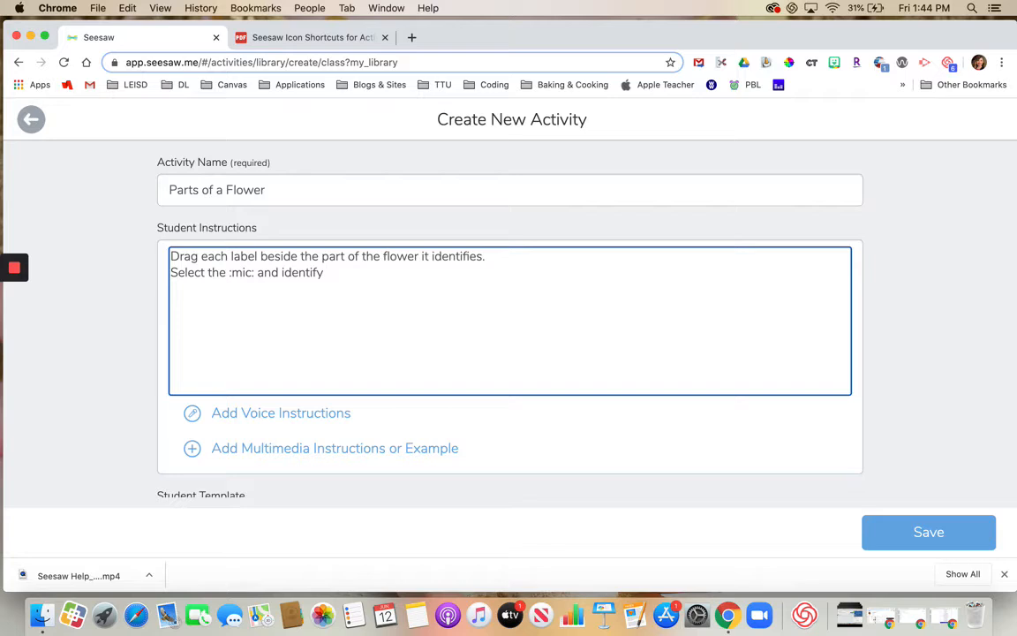
type(" the parts of the flower. ")
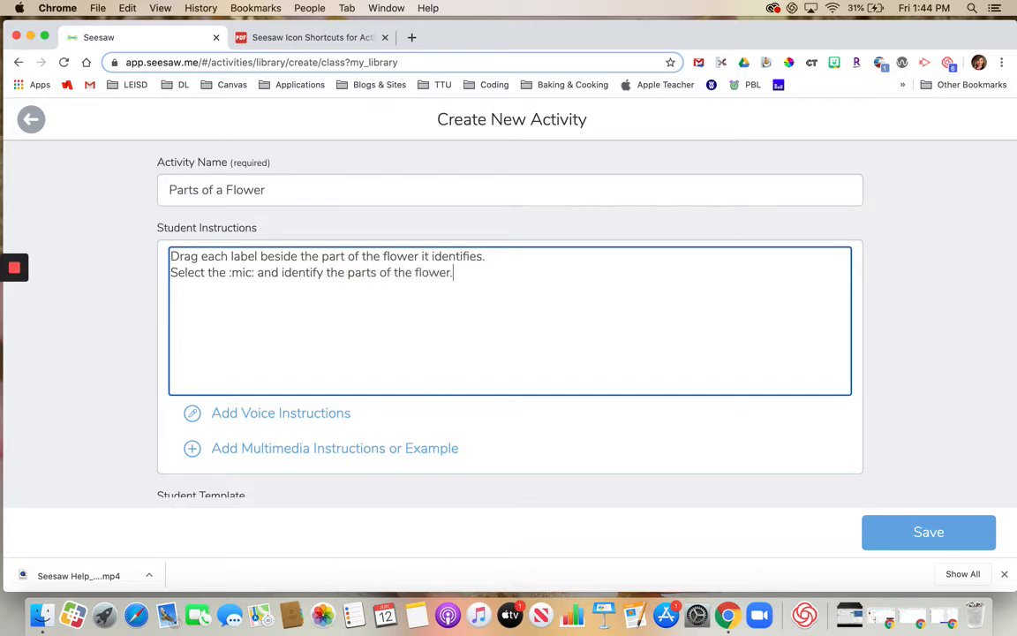
Add the instruction line "Select the :pen: and draw roots on the flower.", copying the :pen: shortcut from the shortcuts PDF.
type("Select the")
left_click(285, 39)
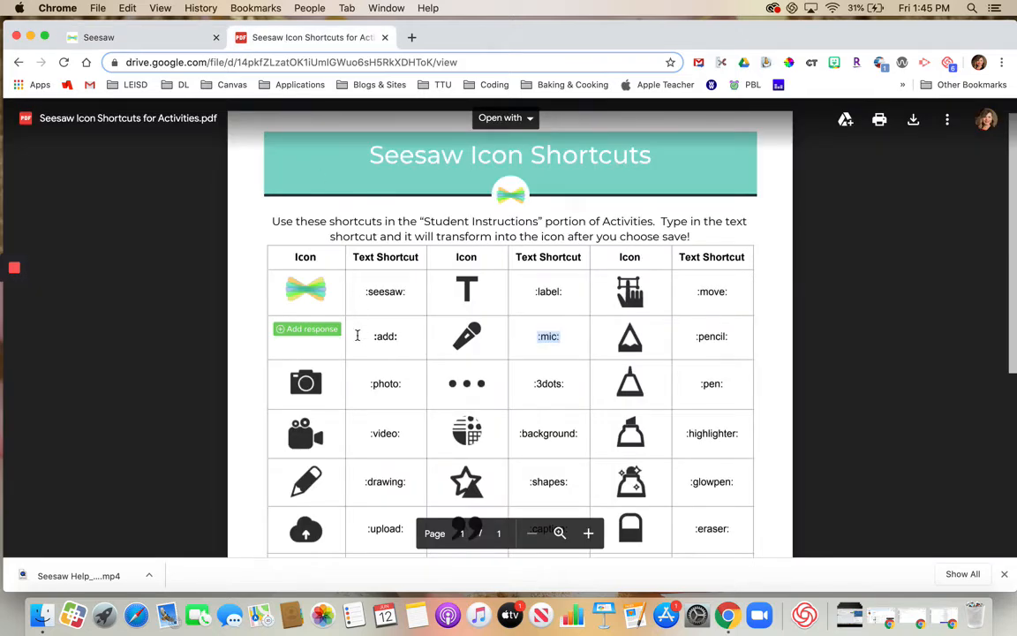
scroll(380, 424, "down", 1)
scroll(380, 424, "down", 1)
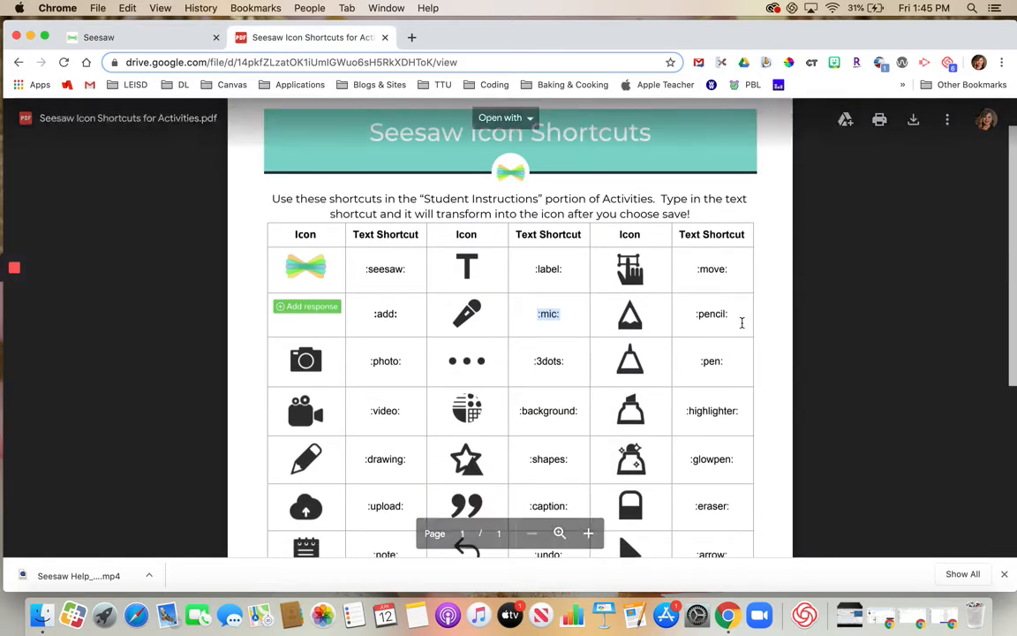
left_click(713, 364)
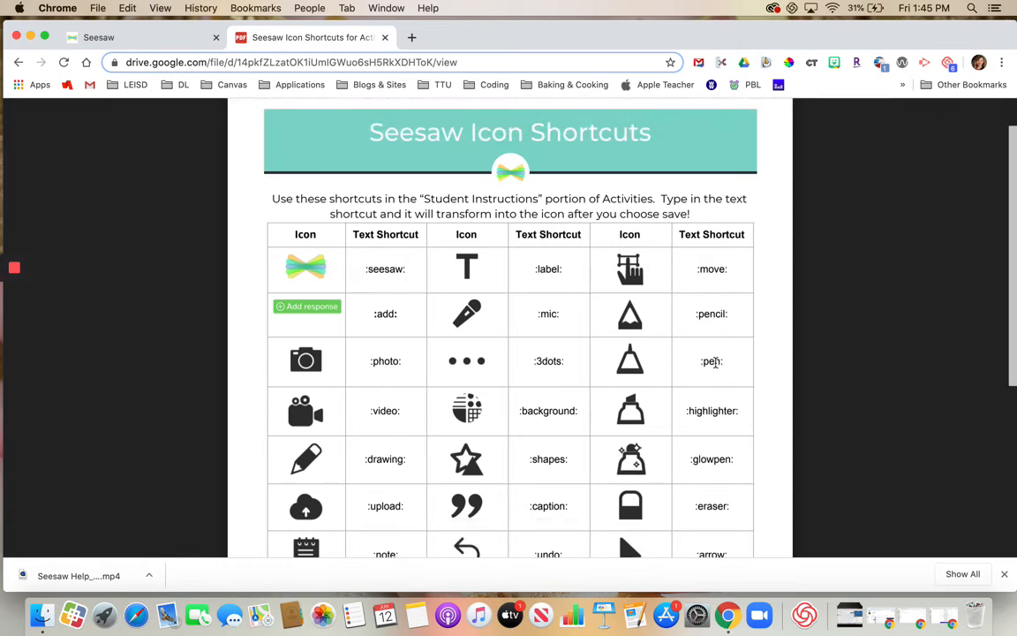
double_click(714, 362)
key("super+c")
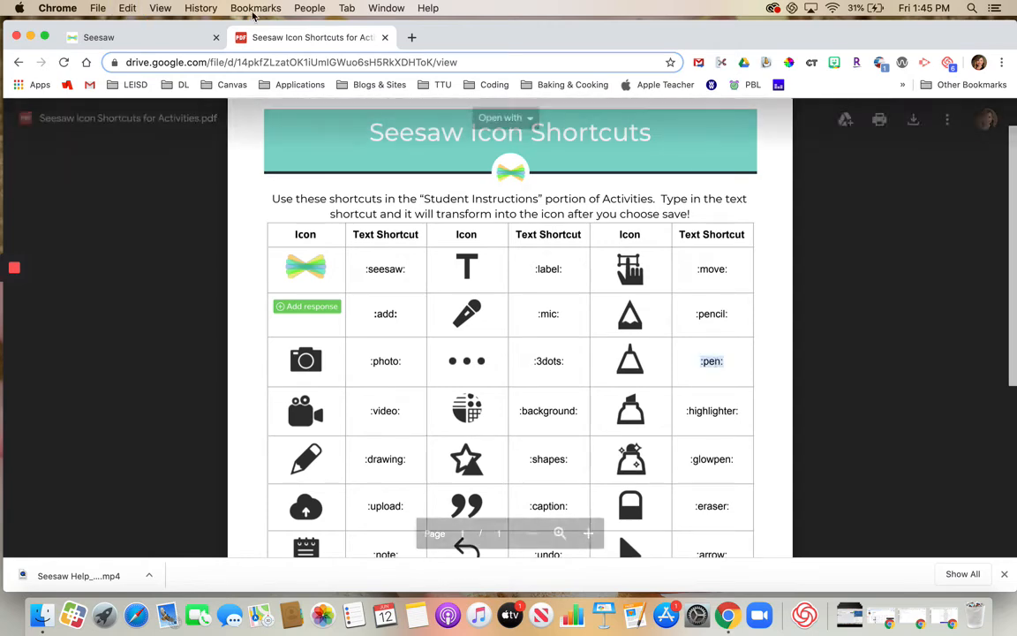
left_click(155, 37)
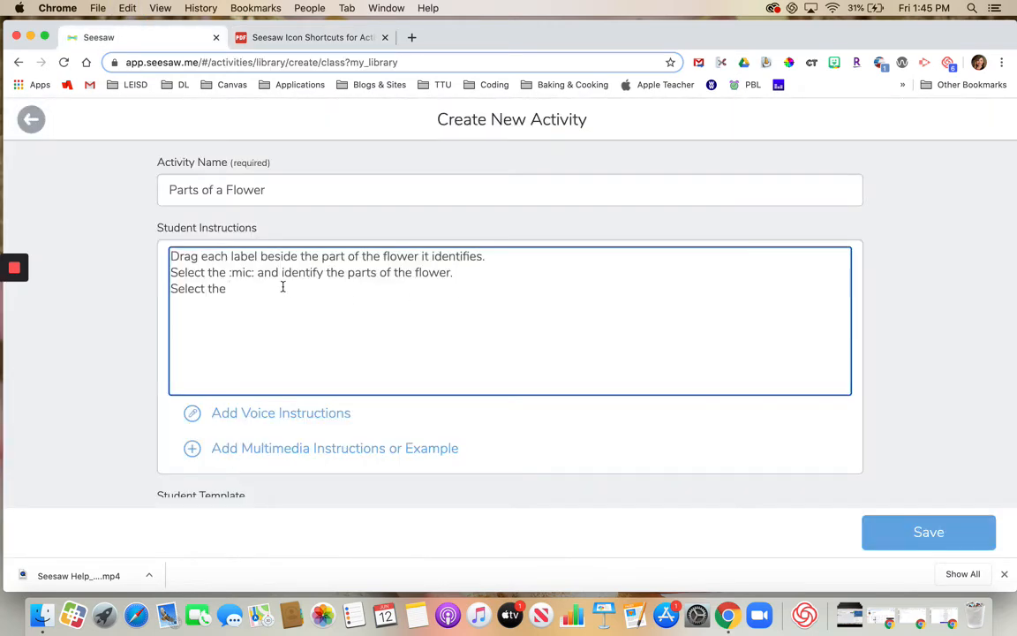
key("super+v")
type("and draw ")
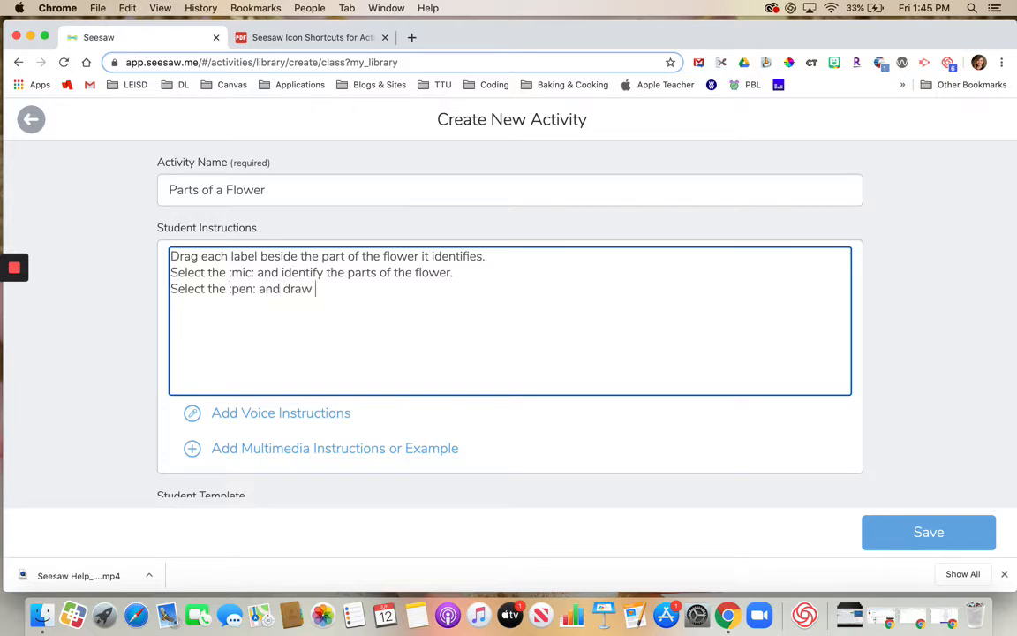
type("roots on the flowe")
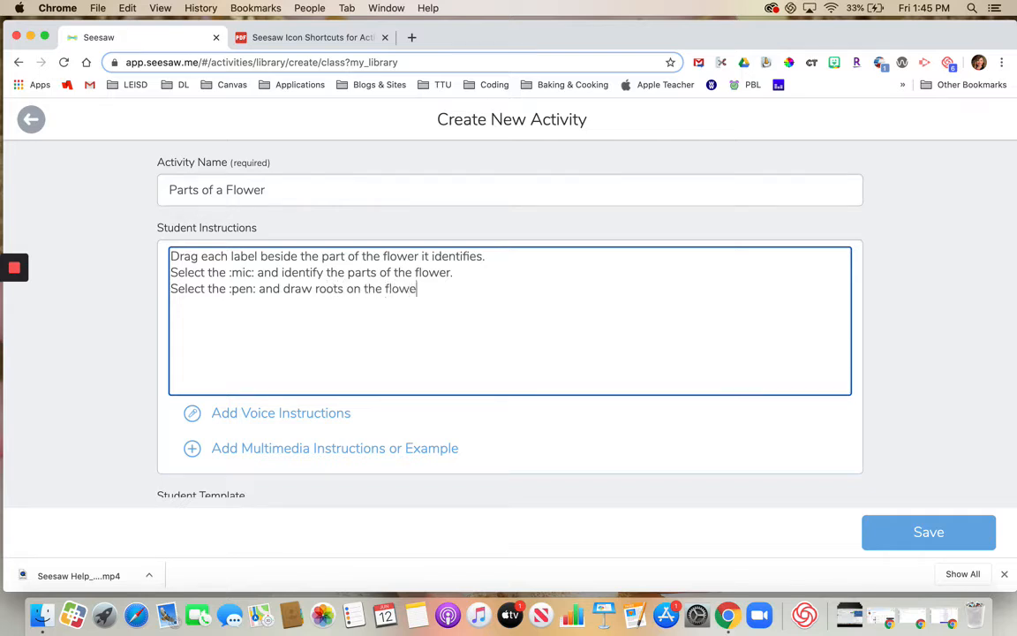
type("r.")
Add the instruction line "Select the :check: when you are ready to submit.", copying the :check: shortcut from the shortcuts PDF.
key("Return")
type("Select the")
left_click(259, 39)
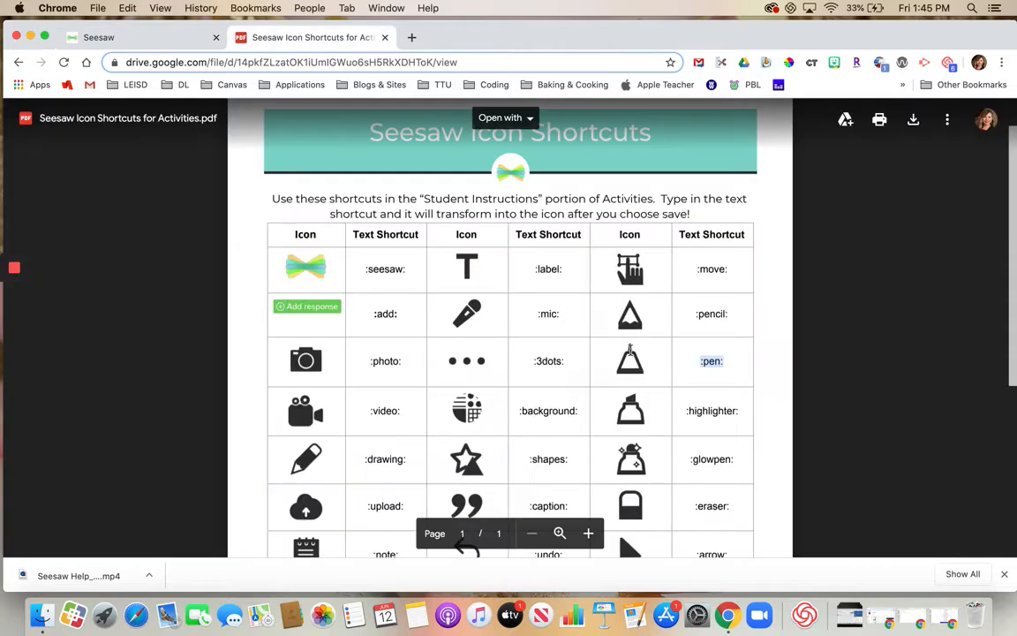
scroll(559, 403, "down", 7)
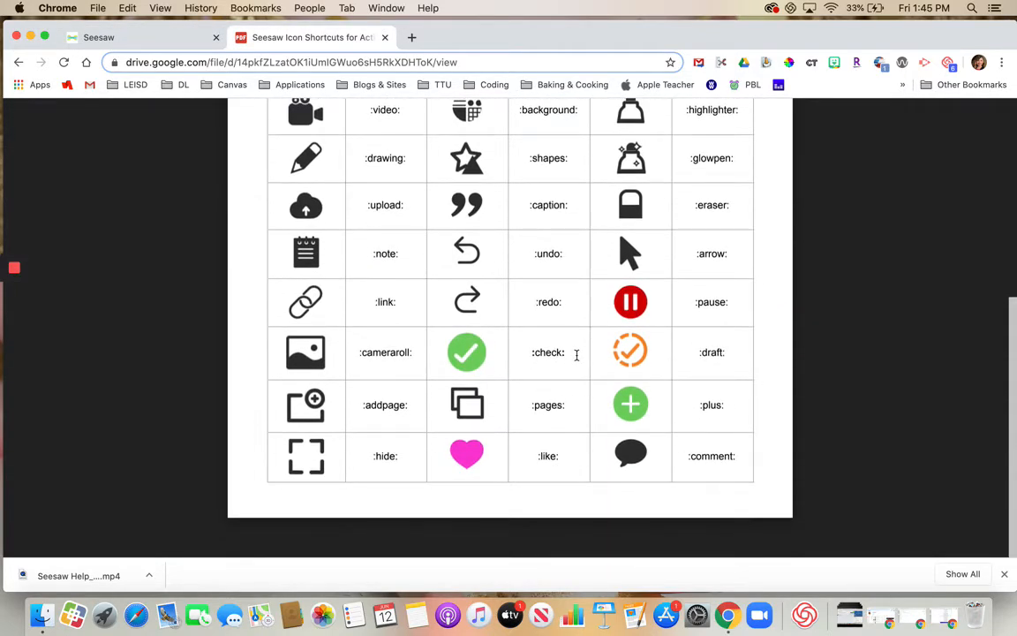
double_click(555, 355)
key("super+c")
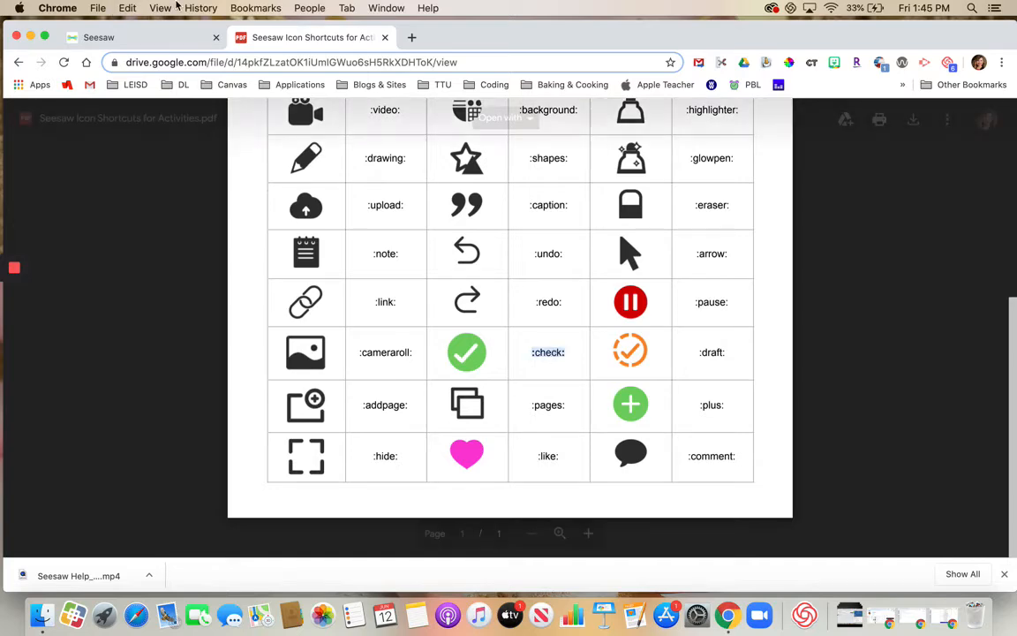
left_click(150, 38)
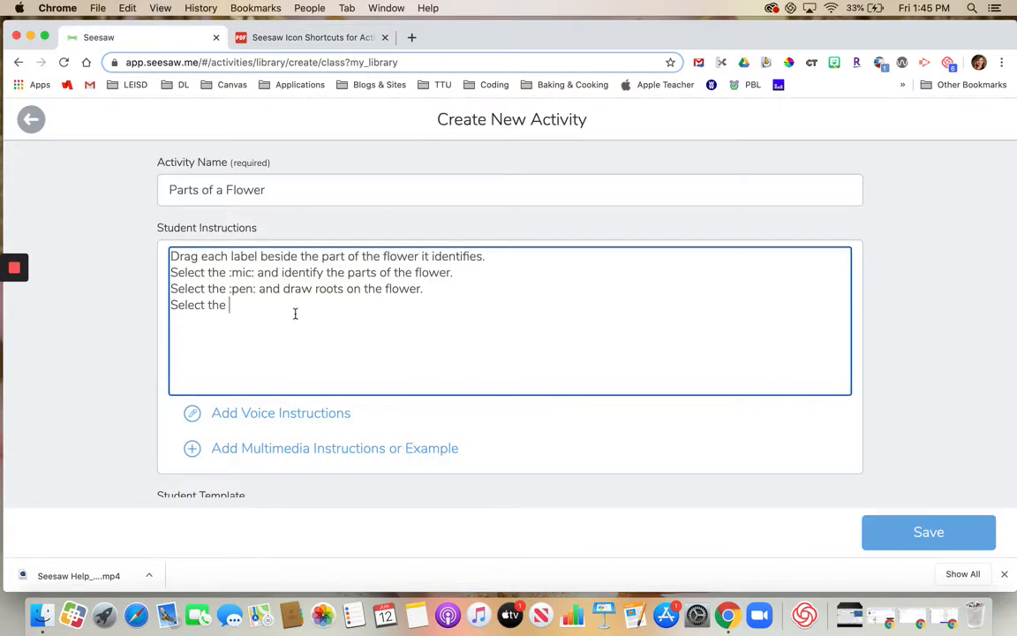
key("super+v")
type("when you are ready to submit.")
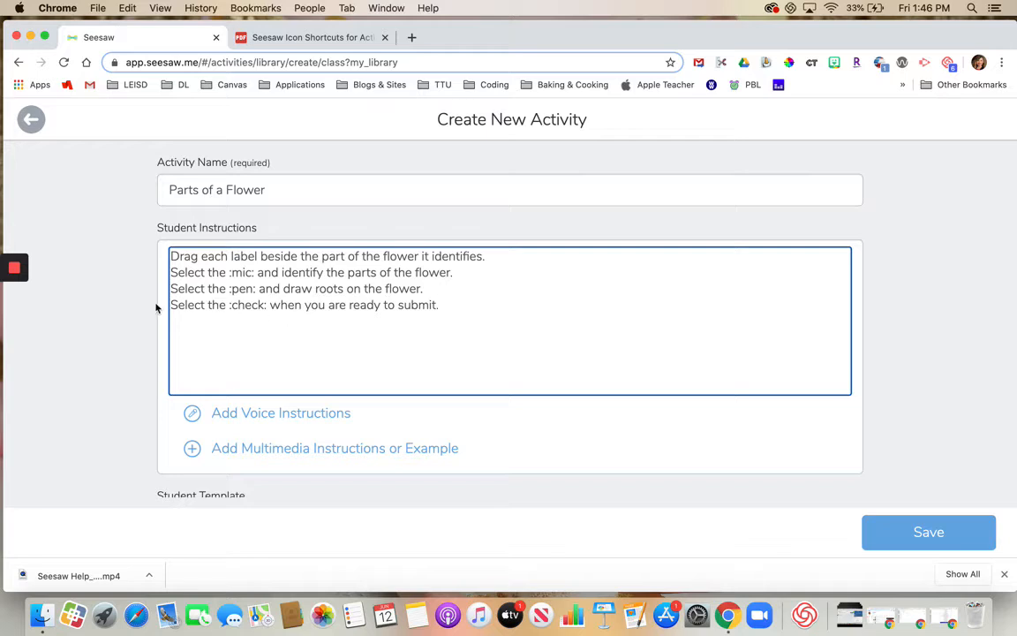
Record voice instructions of about 20 seconds for the student instructions and stop the recording.
left_click(287, 422)
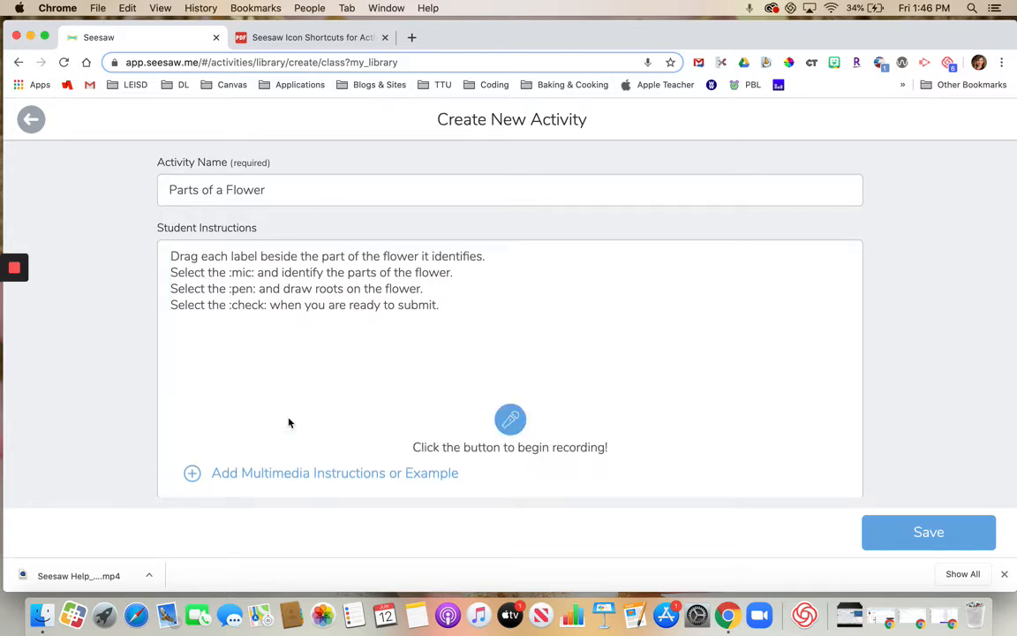
left_click(522, 425)
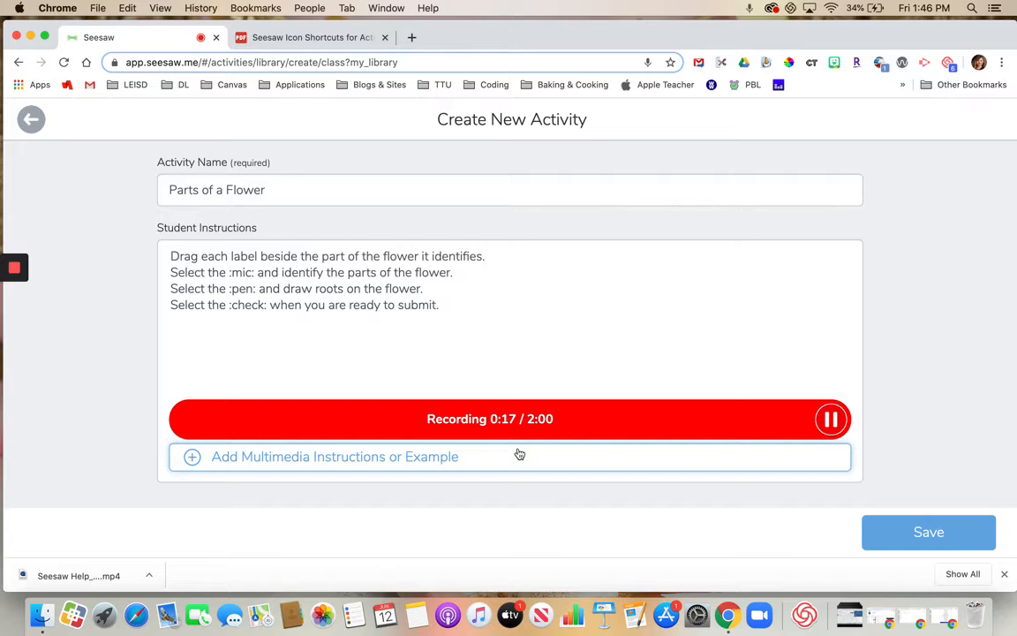
left_click(831, 419)
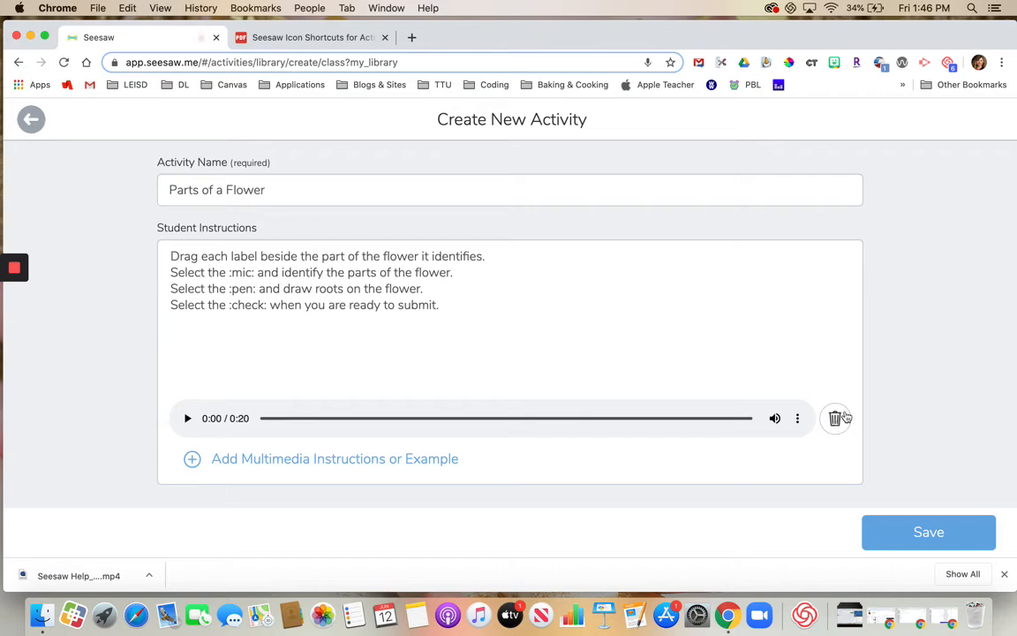
Add a template for student responses to the activity, using a blank drawing.
scroll(897, 416, "down", 1)
scroll(897, 416, "down", 1)
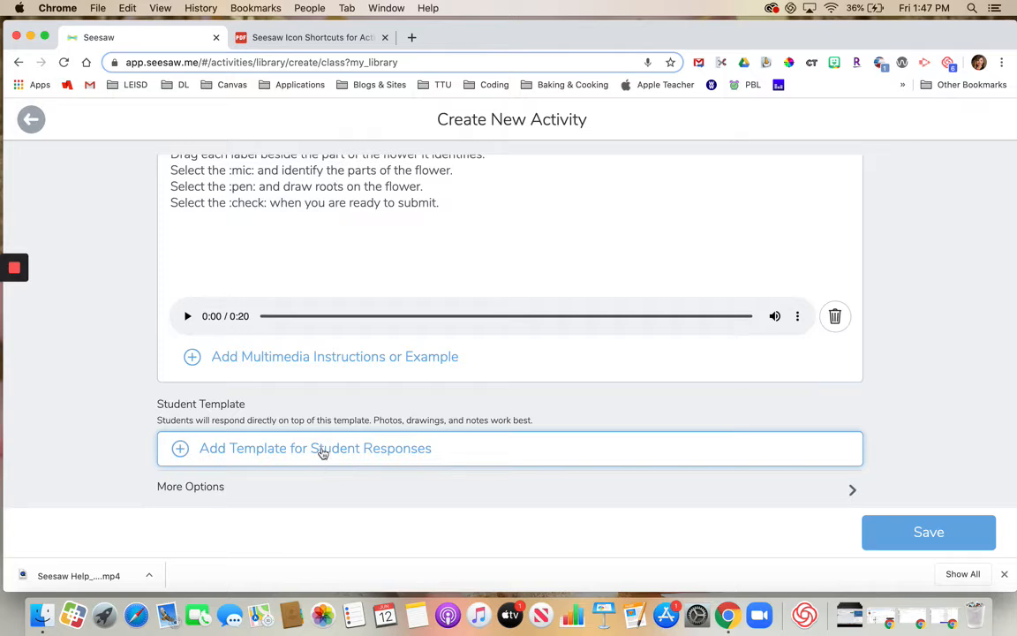
left_click(323, 452)
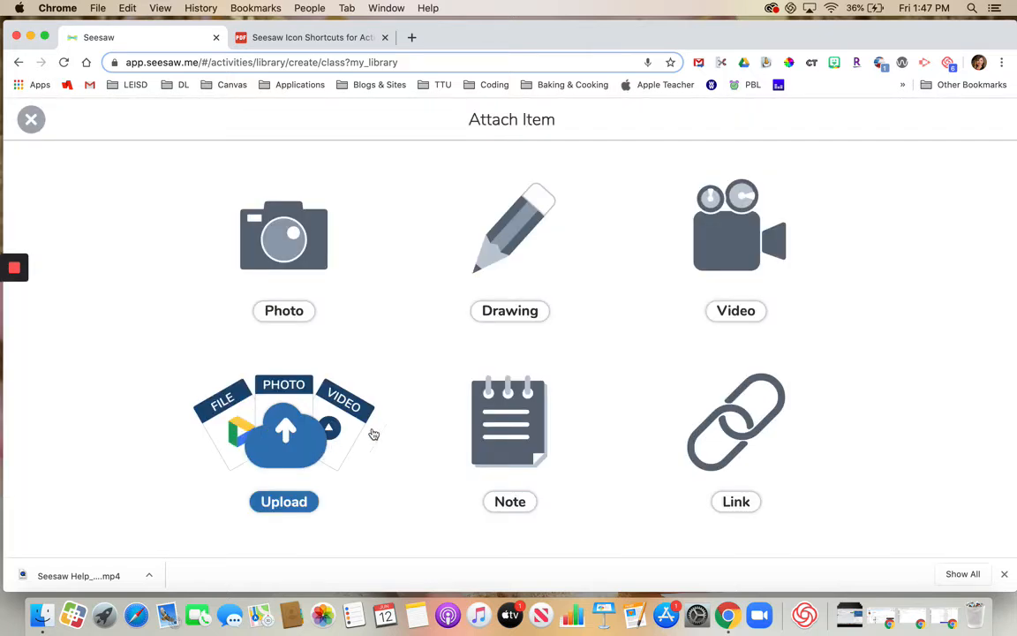
left_click(510, 235)
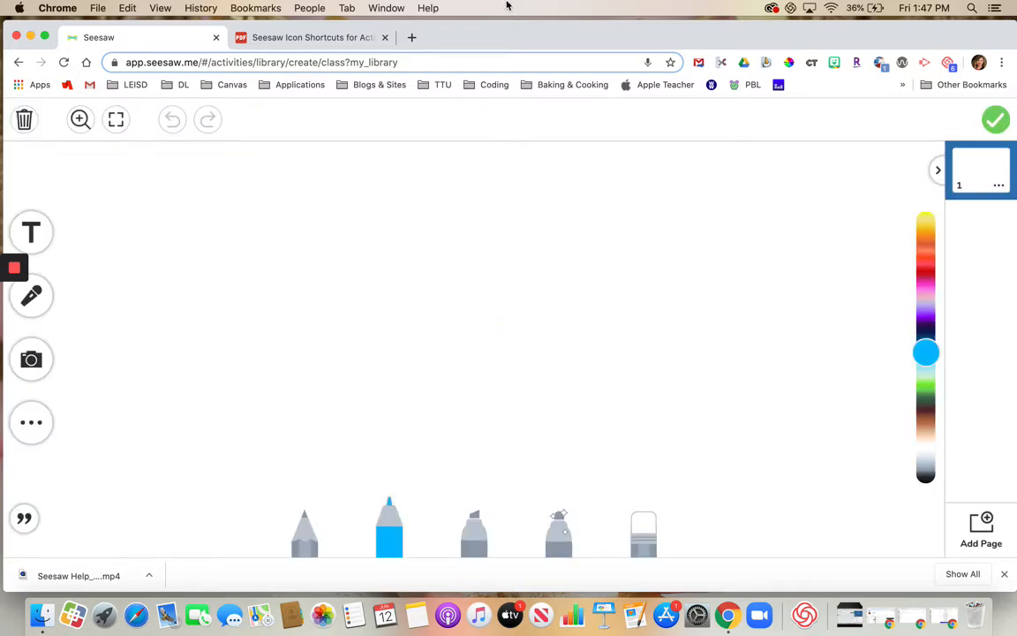
Open the pixabay.com home page in a new browser tab.
left_click(412, 37)
type("pi")
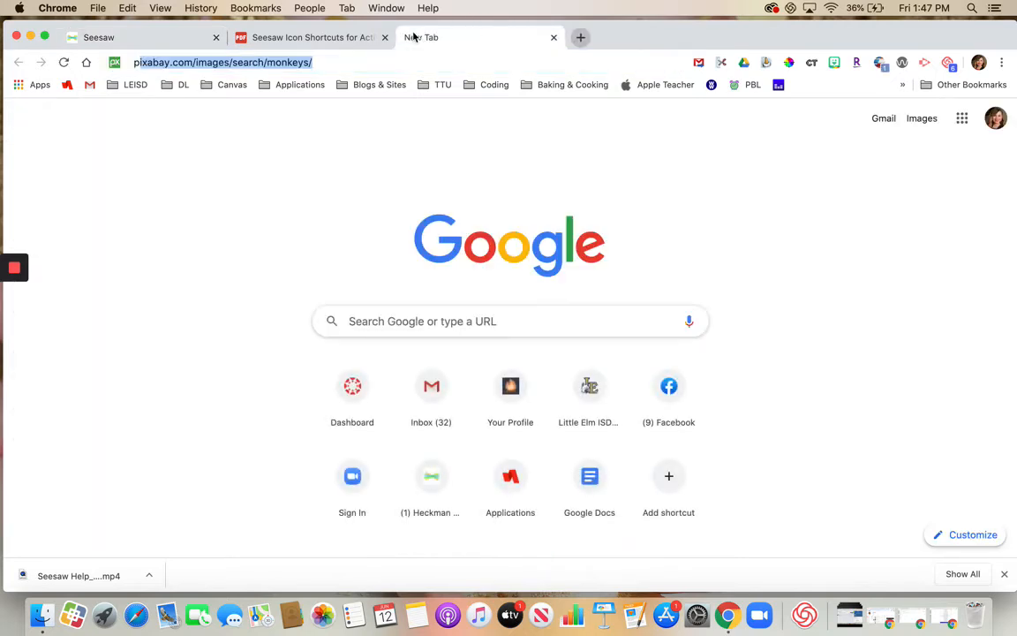
type("xa")
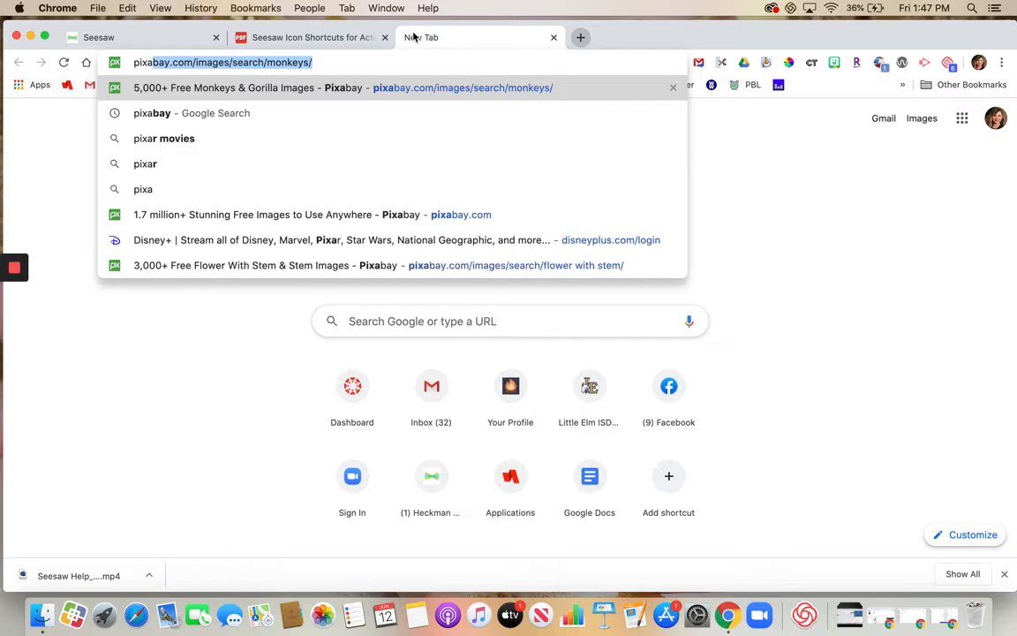
type("bay.com")
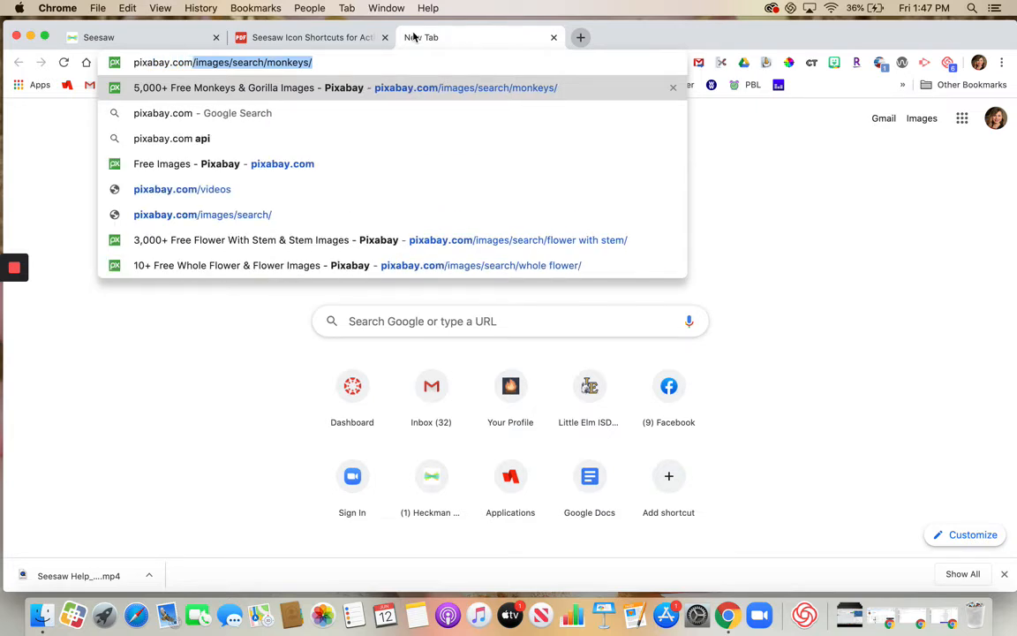
key("BackSpace")
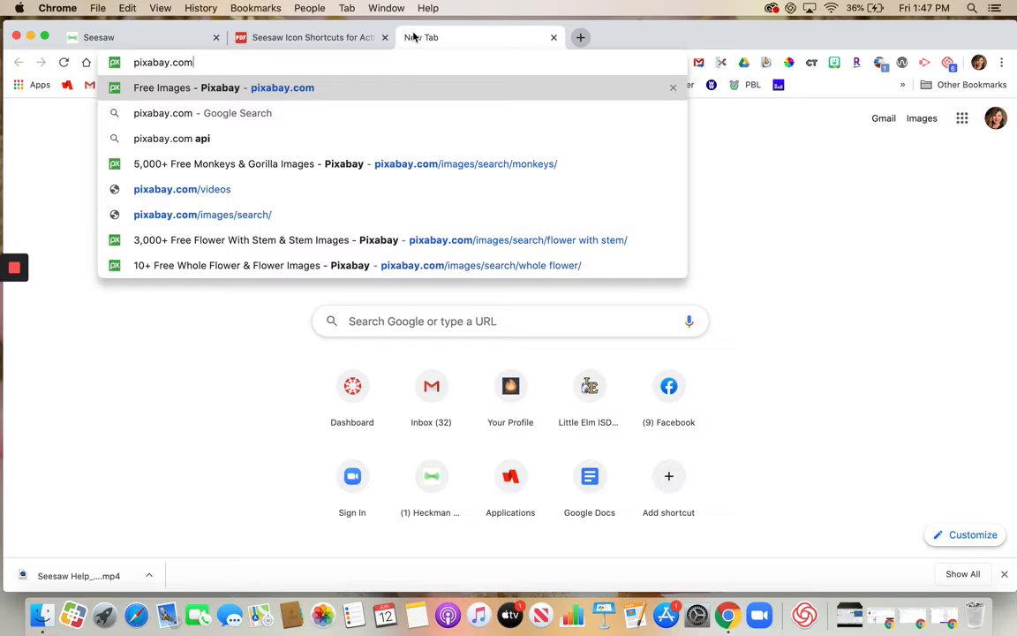
key("Return")
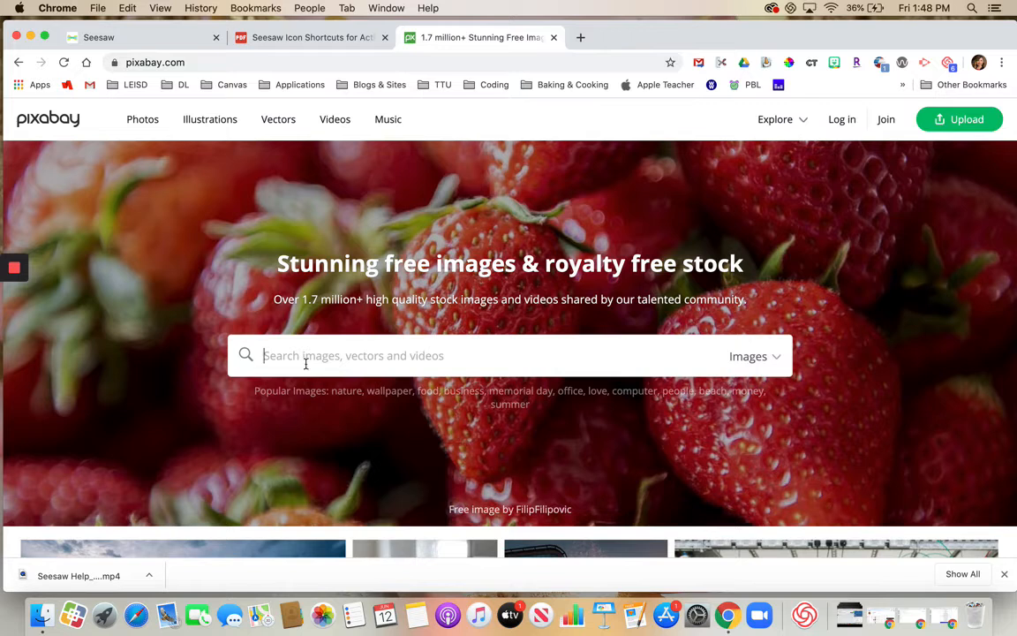
Search Pixabay for "flower with stem" and open the pale pink rose with an upright stem and transparent background.
type("flower")
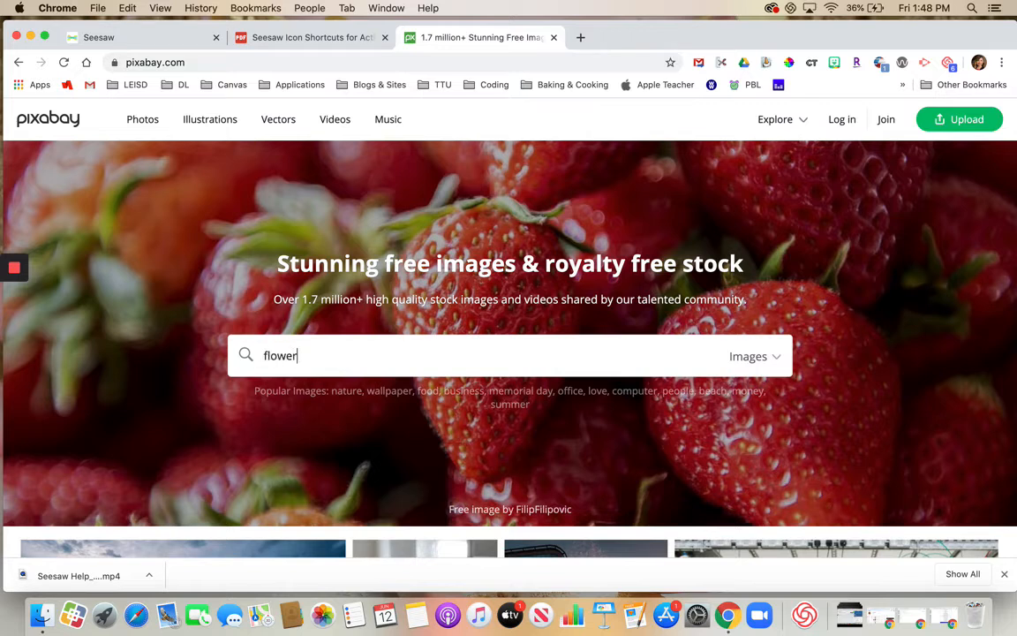
type(" with stem")
key("Return")
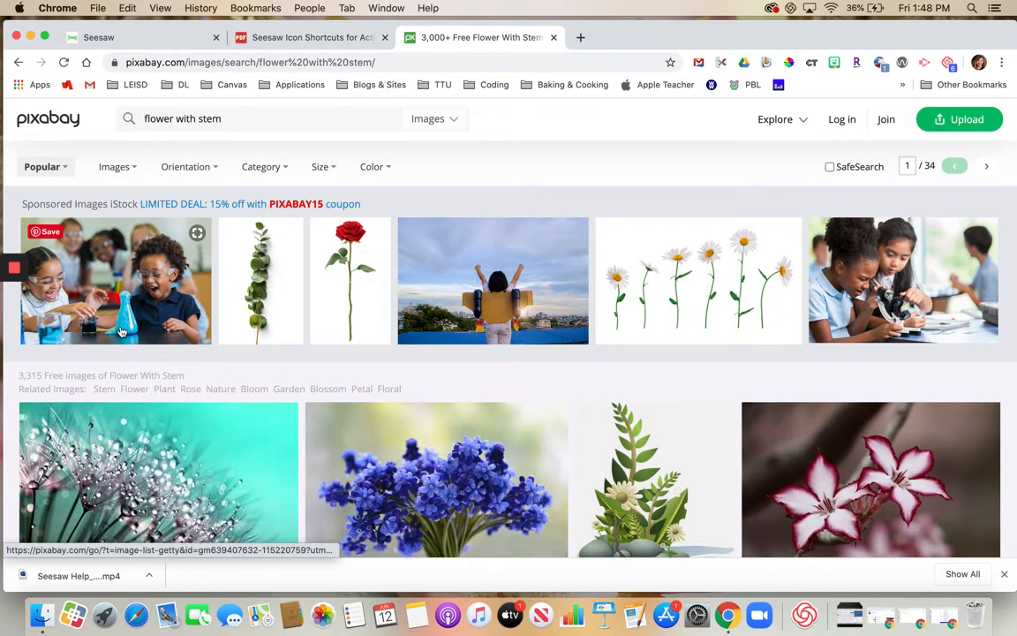
scroll(213, 372, "down", 5)
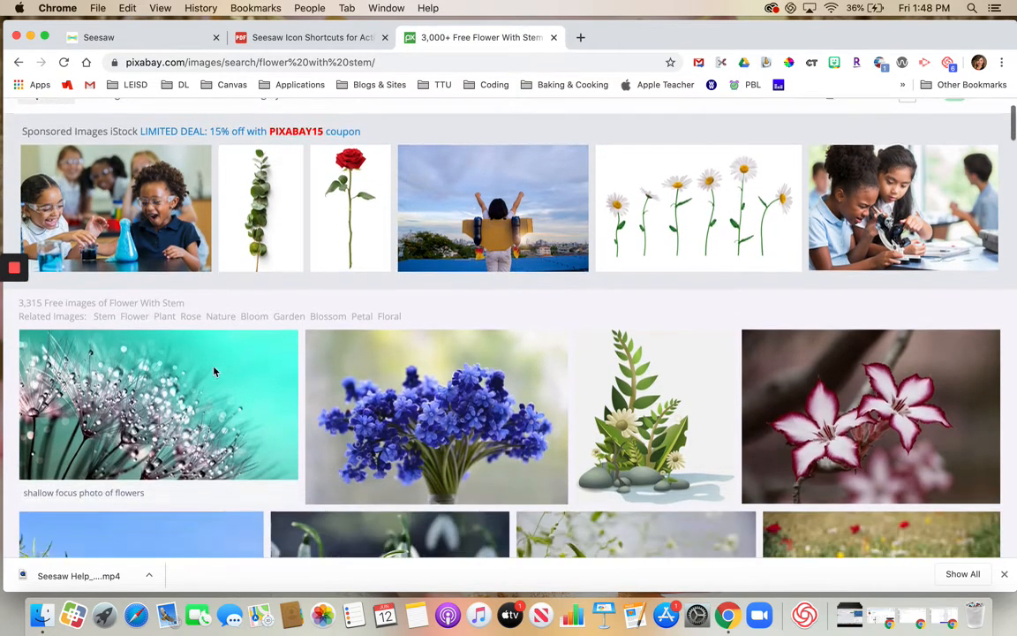
scroll(213, 372, "down", 5)
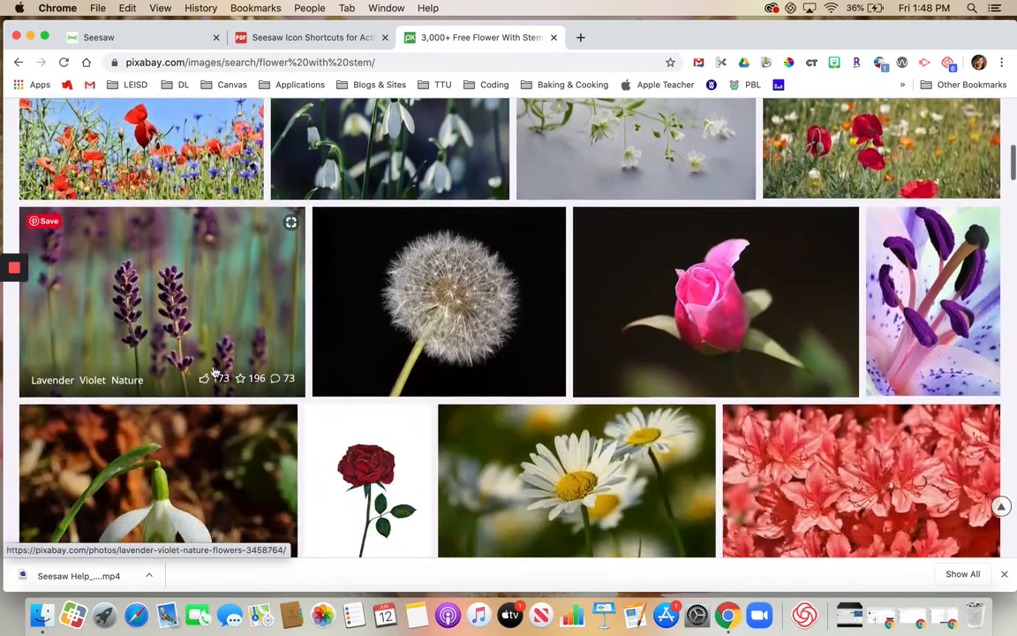
scroll(214, 372, "down", 5)
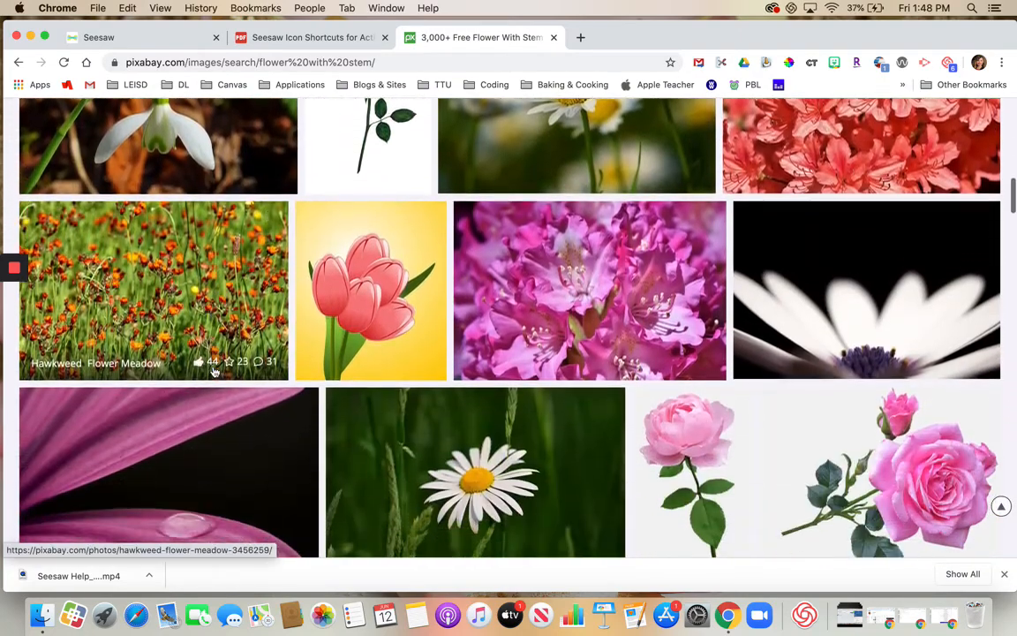
scroll(214, 372, "down", 5)
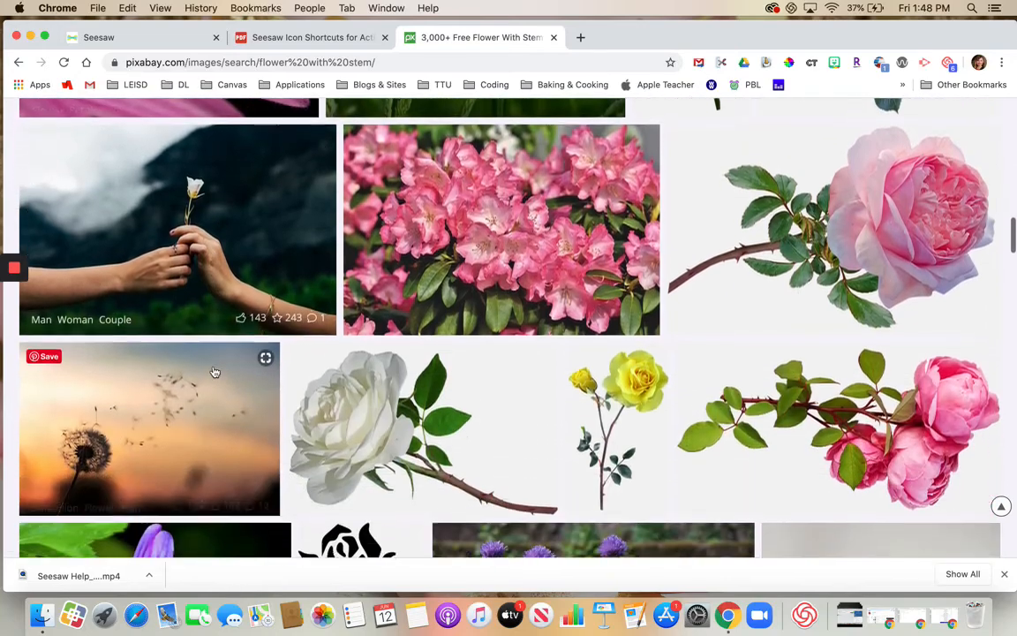
scroll(214, 372, "up", 6)
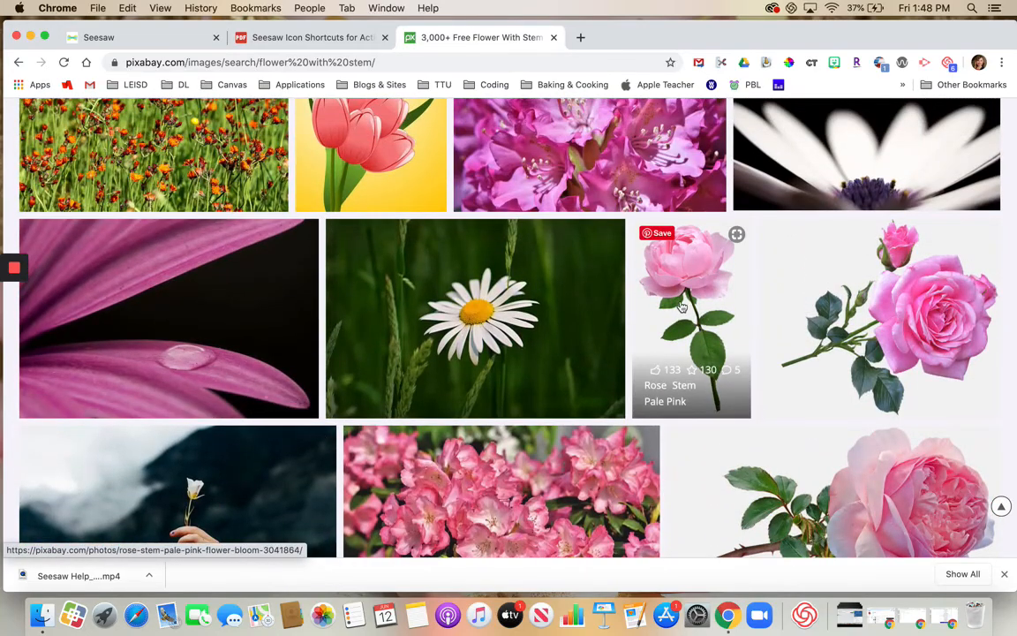
left_click(682, 307)
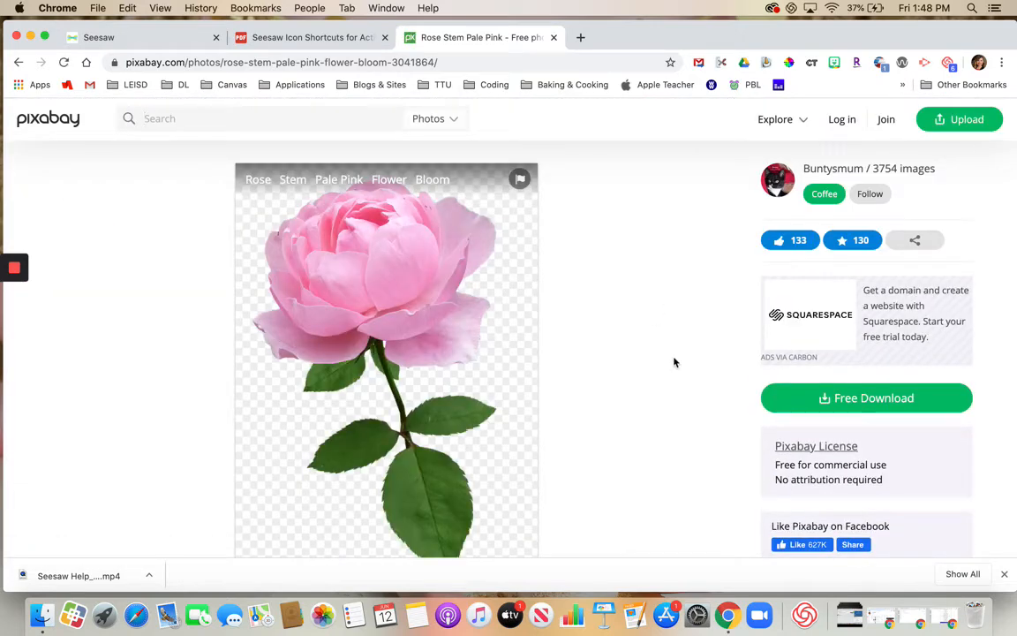
Download the pale pink rose image as a 1140×1920 PNG, completing the robot check.
left_click(874, 397)
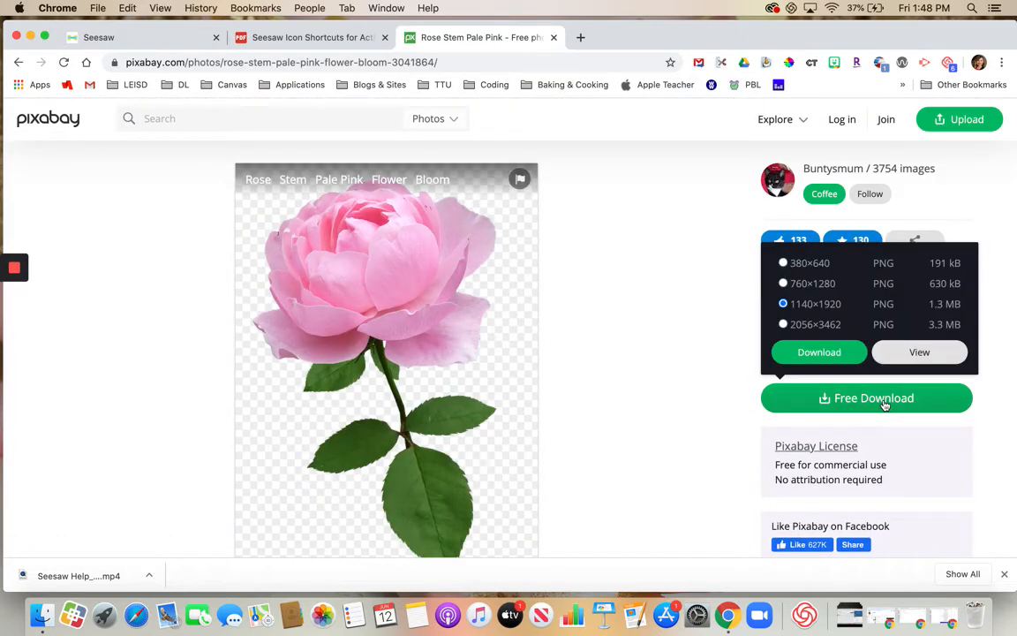
left_click(818, 352)
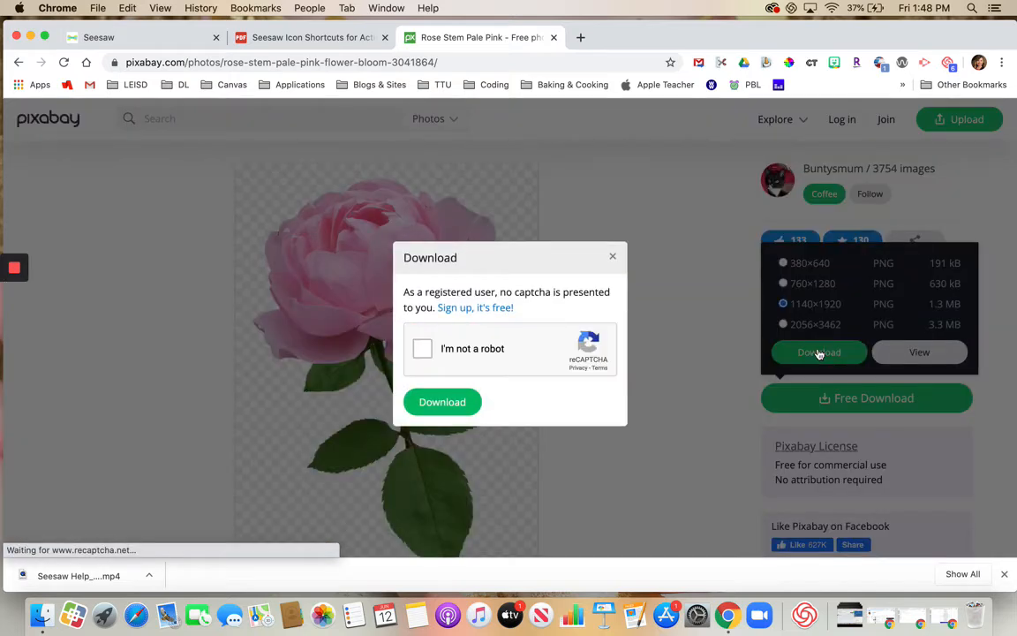
left_click(421, 348)
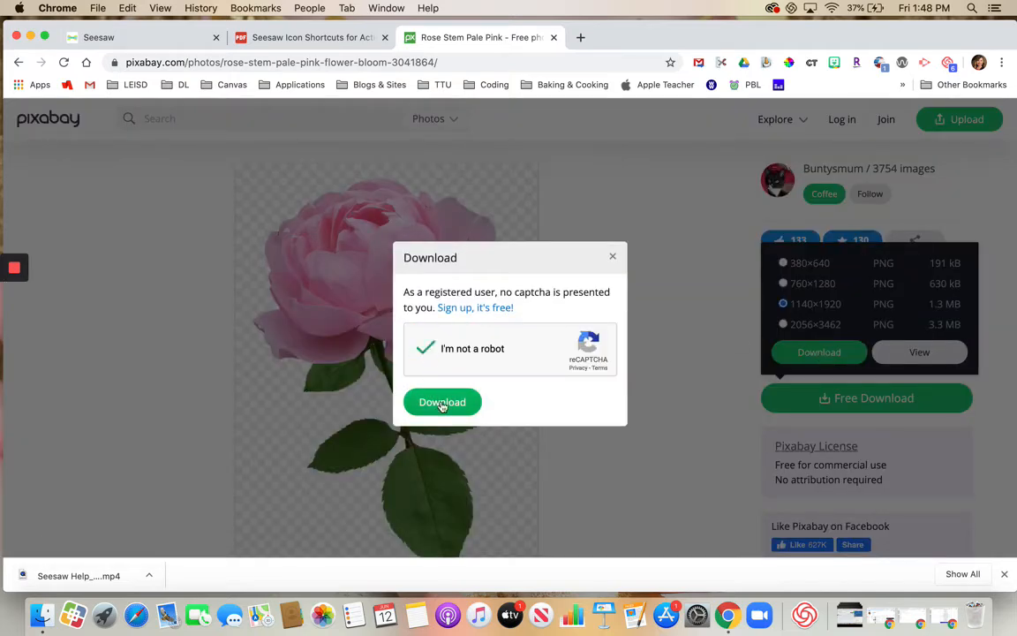
left_click(441, 403)
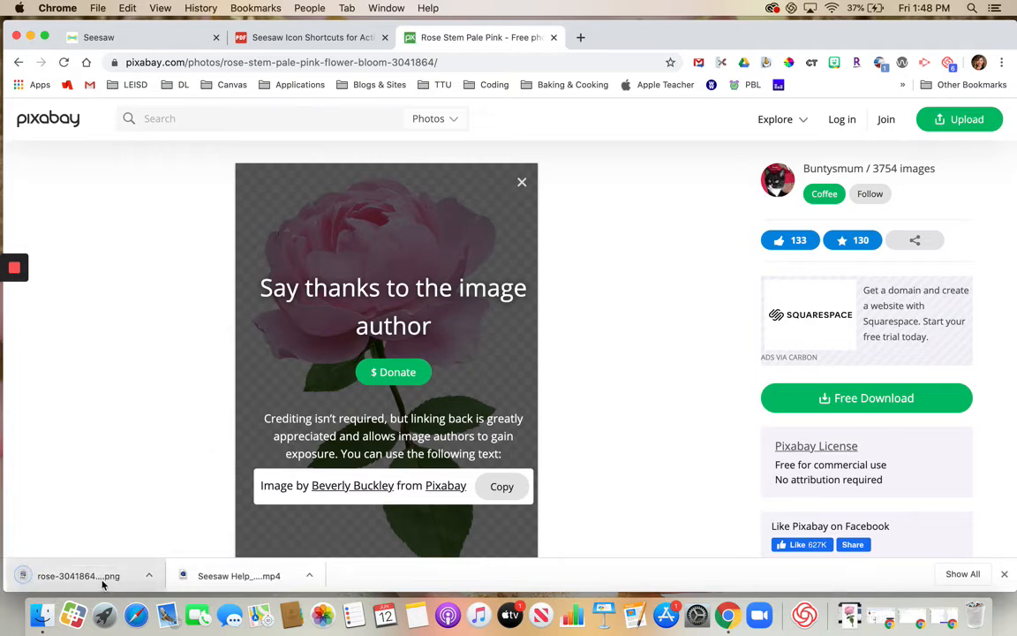
Return to the Seesaw drawing and insert rose-3041864_1920.png from the Downloads folder.
left_click(165, 38)
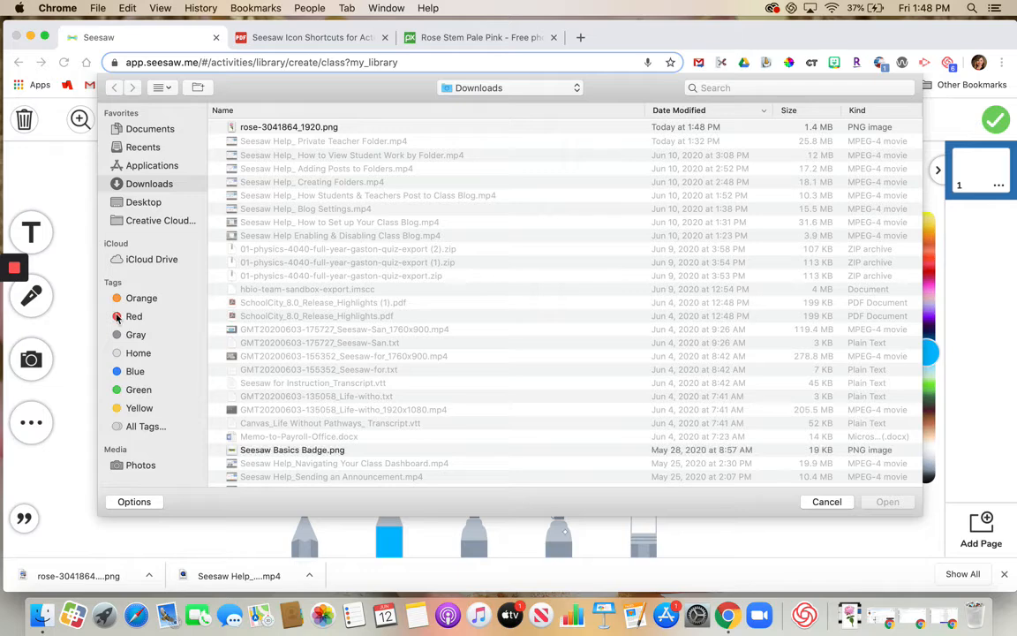
left_click(262, 126)
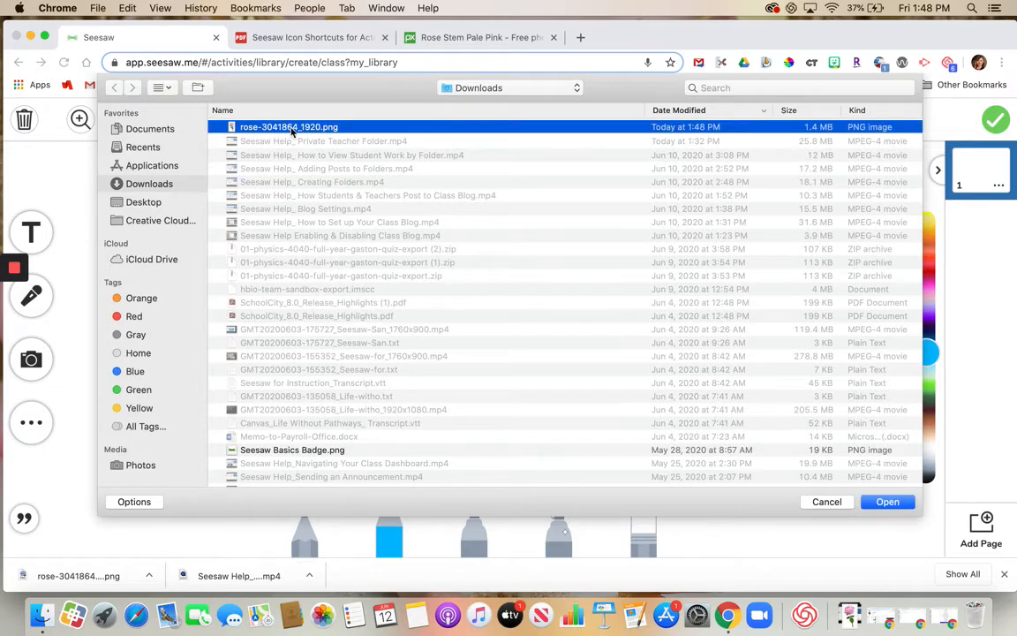
left_click(887, 501)
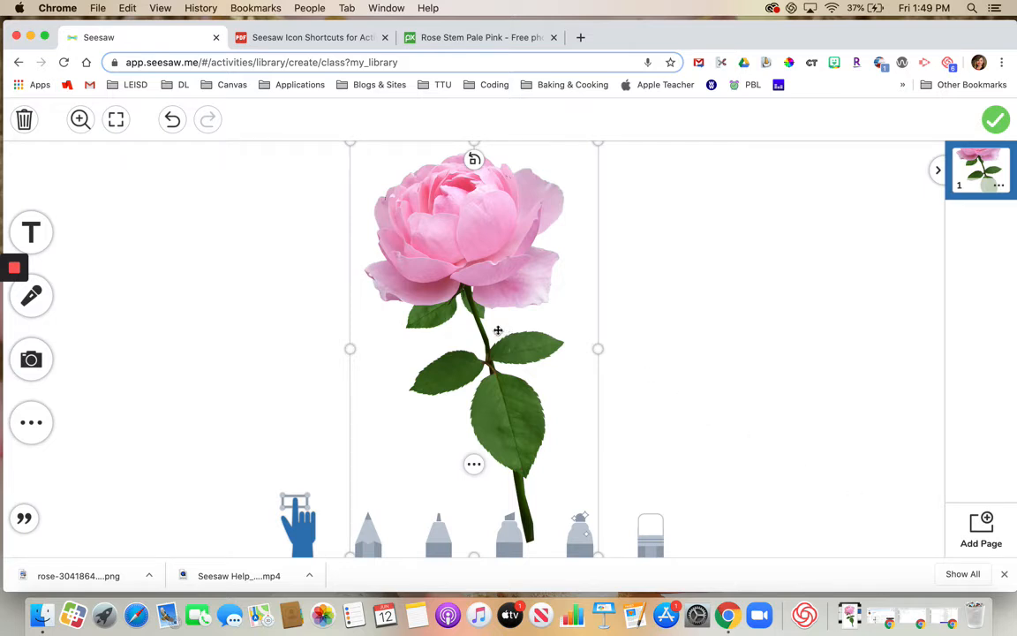
Move the rose image slightly left and up on the page, lock it, and test that it cannot be moved.
left_click_drag(495, 331, 449, 322)
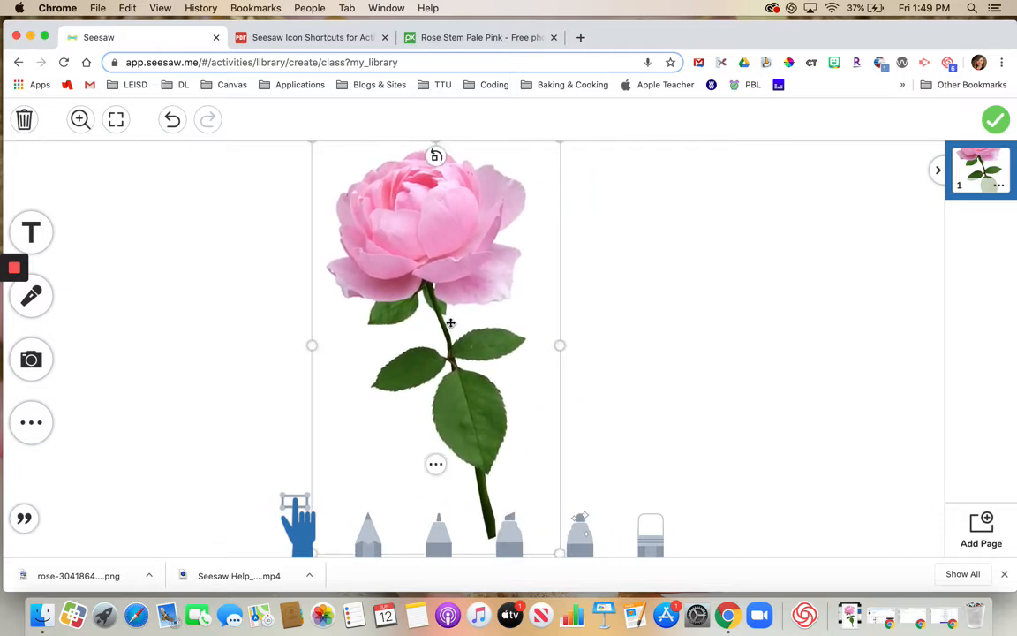
right_click(450, 324)
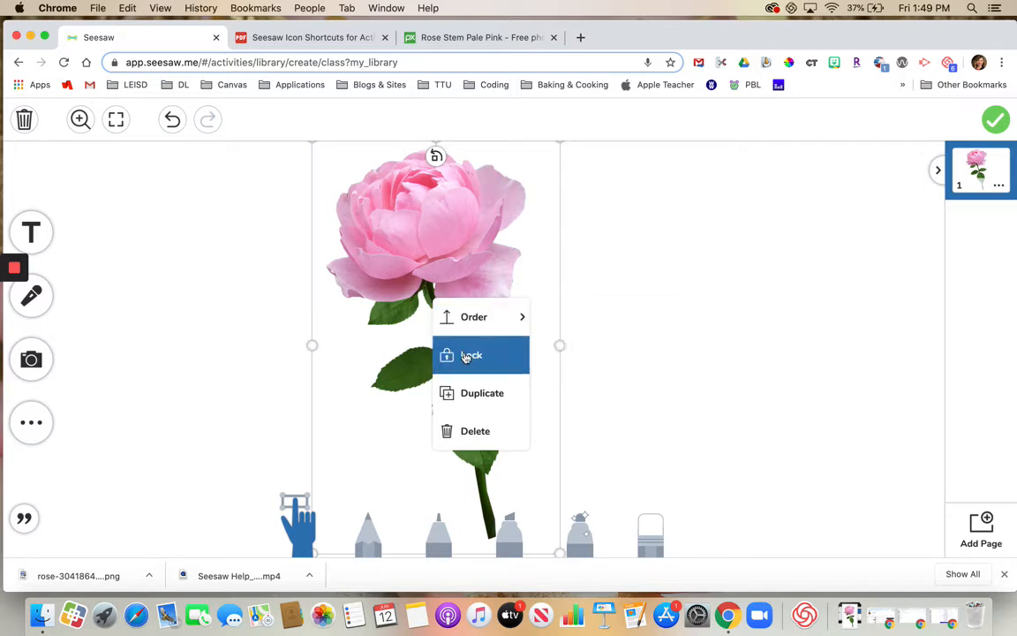
left_click(466, 356)
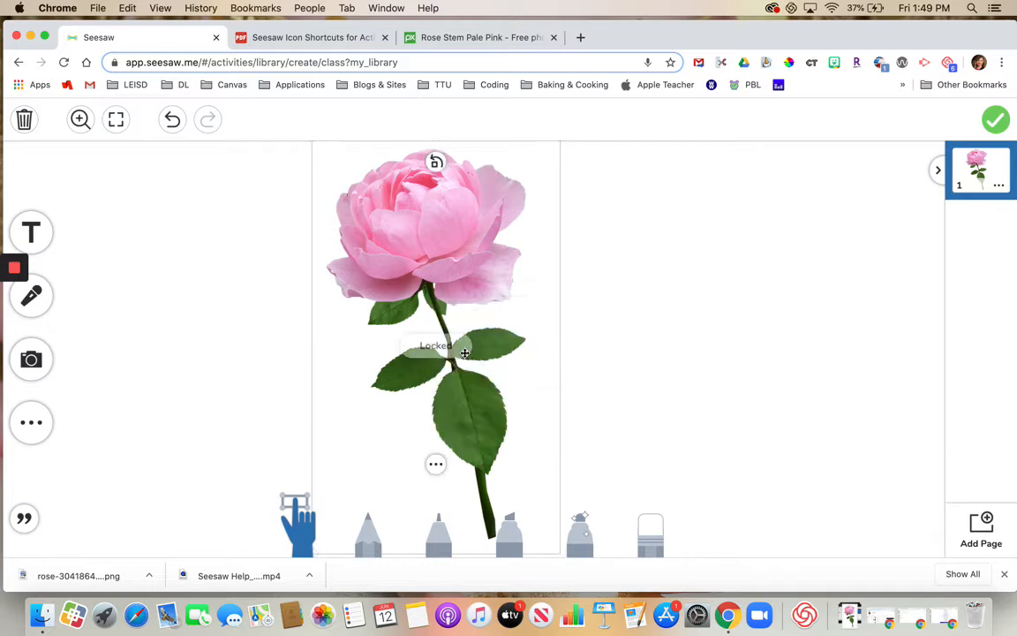
left_click_drag(571, 371, 470, 357)
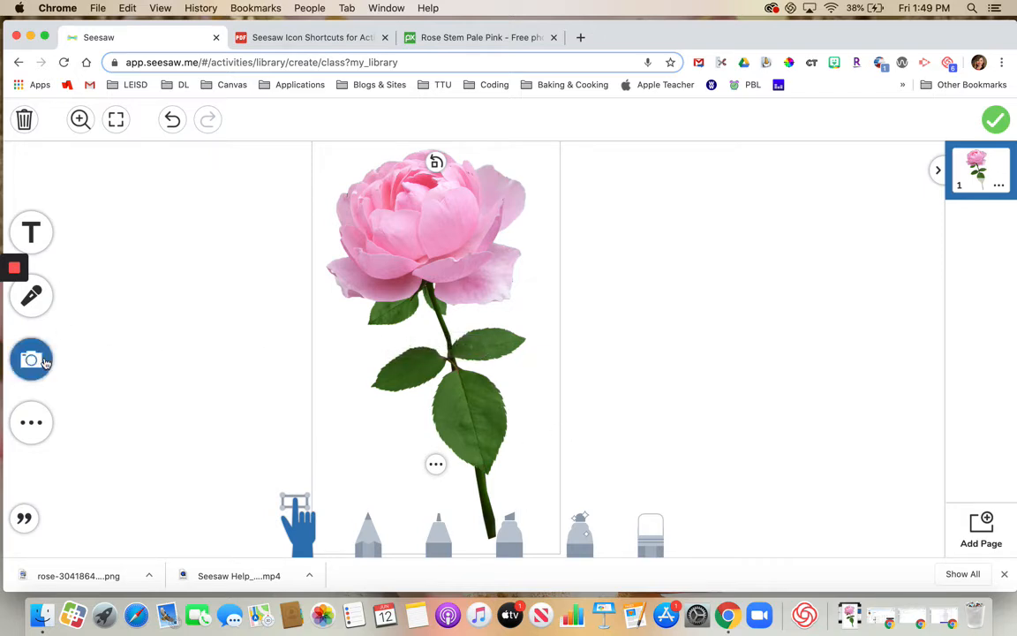
Add a text label reading "Flower" and place it in the empty area left of the rose, level with its upper stem.
left_click(47, 239)
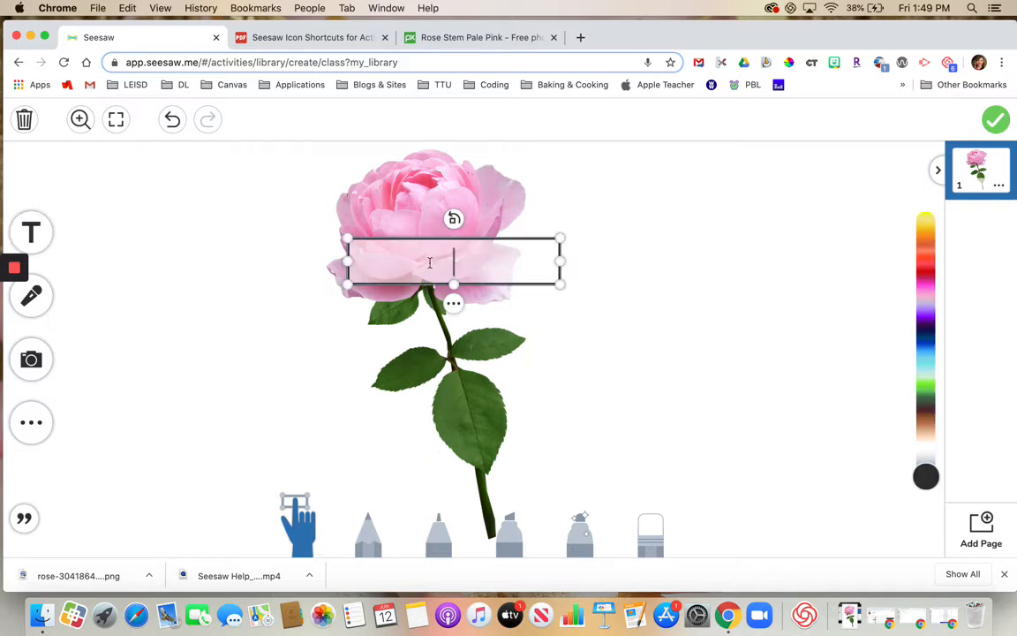
type("Flower")
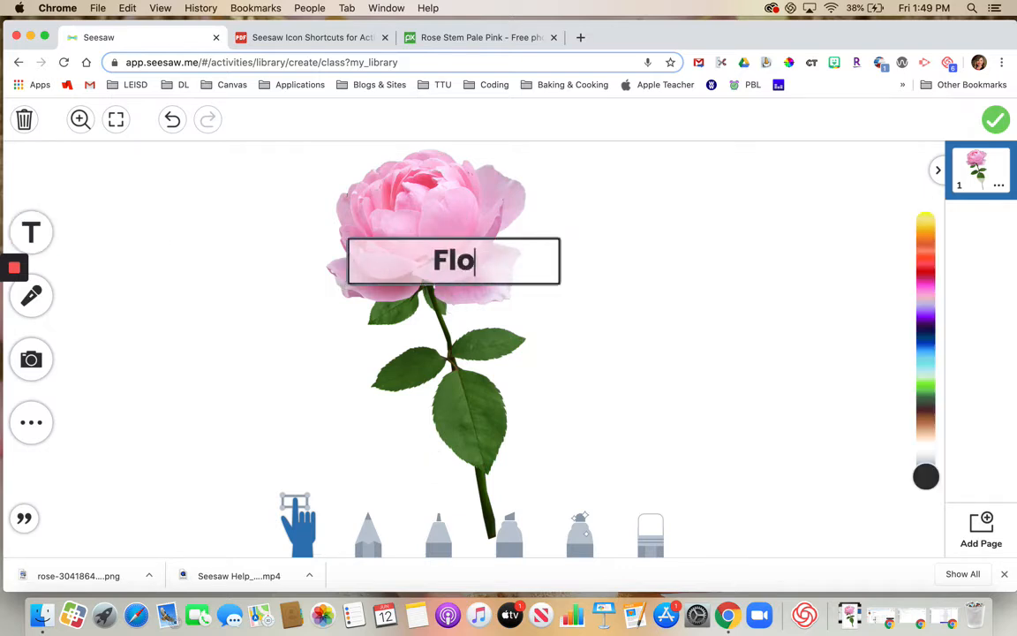
left_click(597, 248)
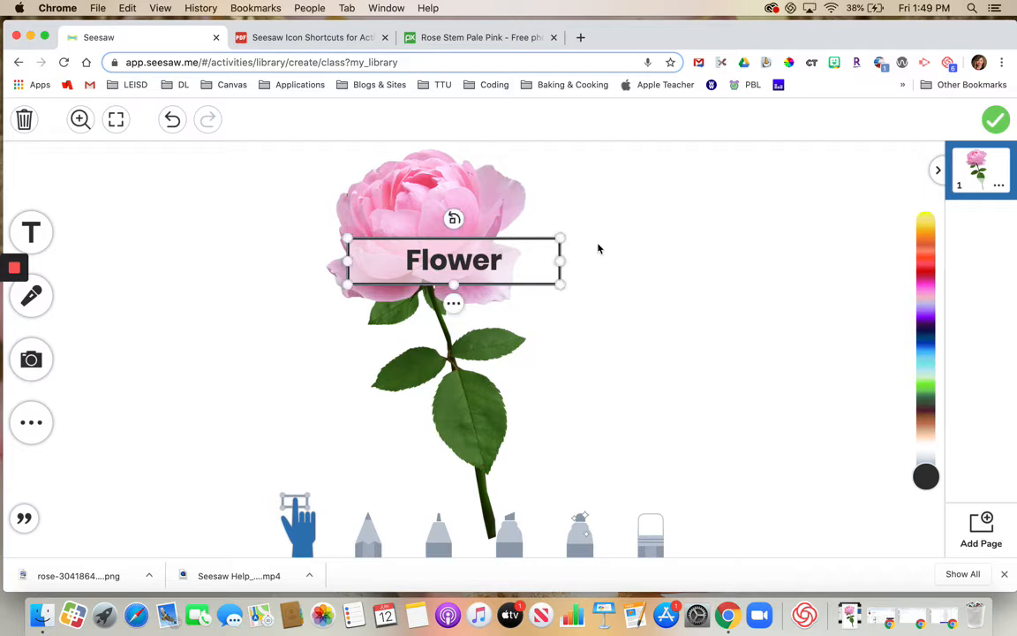
left_click_drag(502, 258, 236, 186)
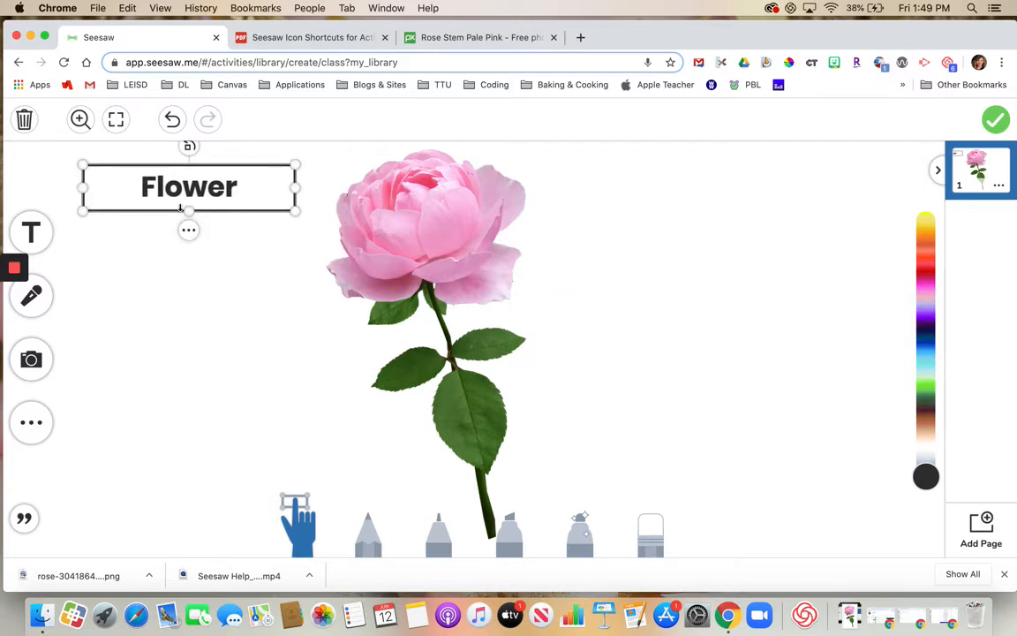
left_click_drag(178, 197, 167, 333)
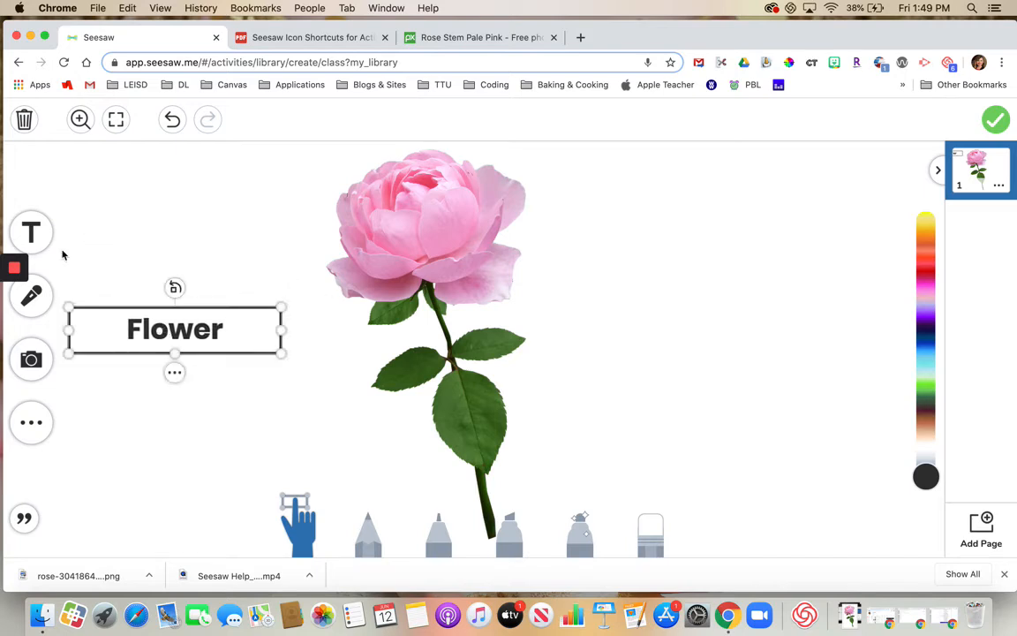
Add a text label reading "Stem" and place it directly above the Flower label.
left_click(29, 232)
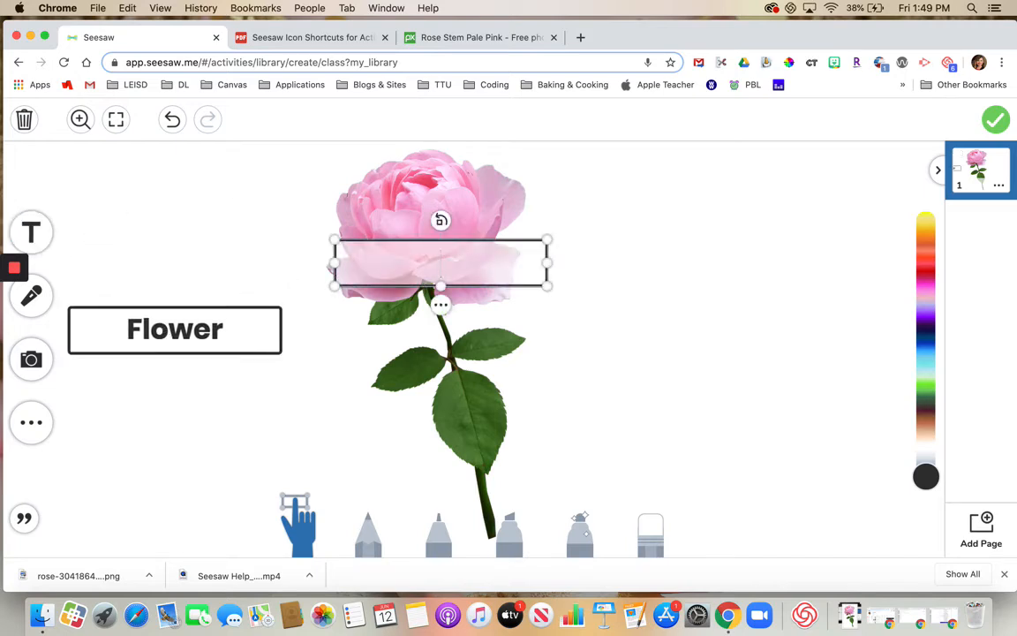
type("Stem")
left_click(584, 295)
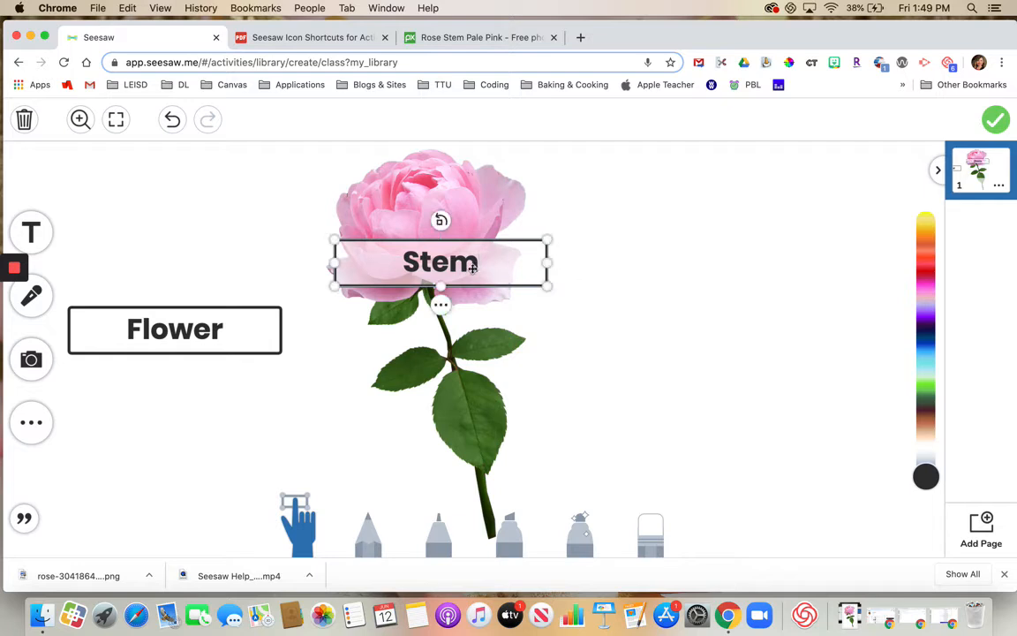
left_click_drag(470, 263, 202, 261)
Add a text label reading "Leaf" and place it above the Stem label.
left_click(31, 232)
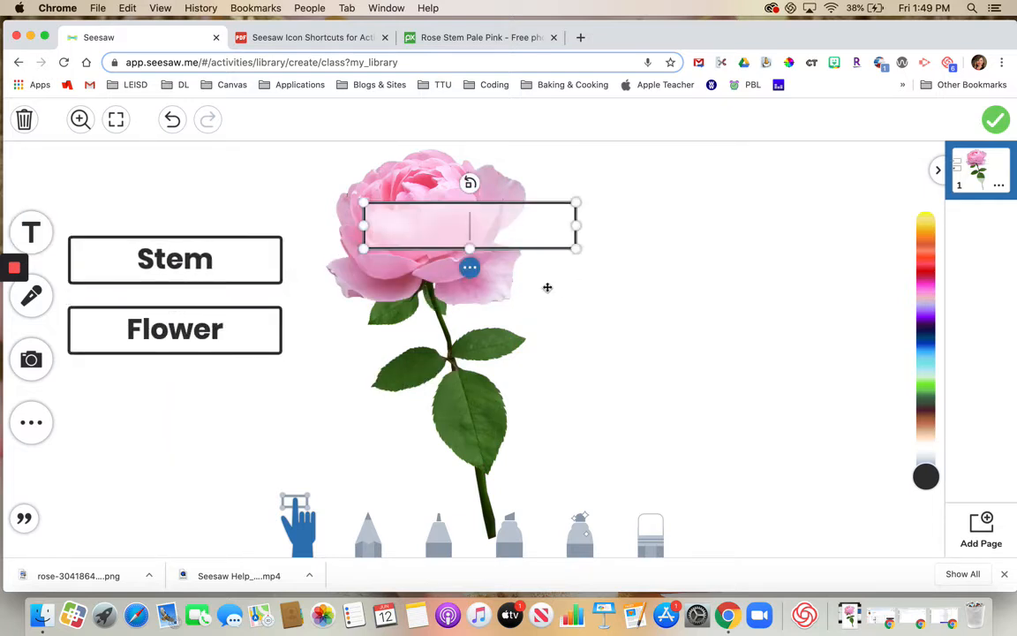
type("Leaf")
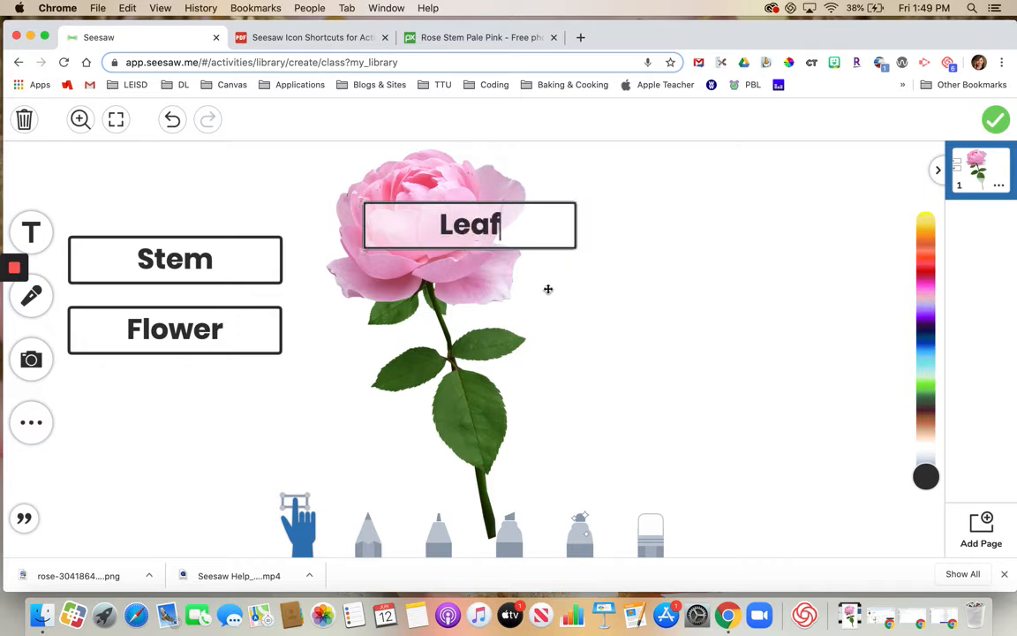
left_click(457, 258)
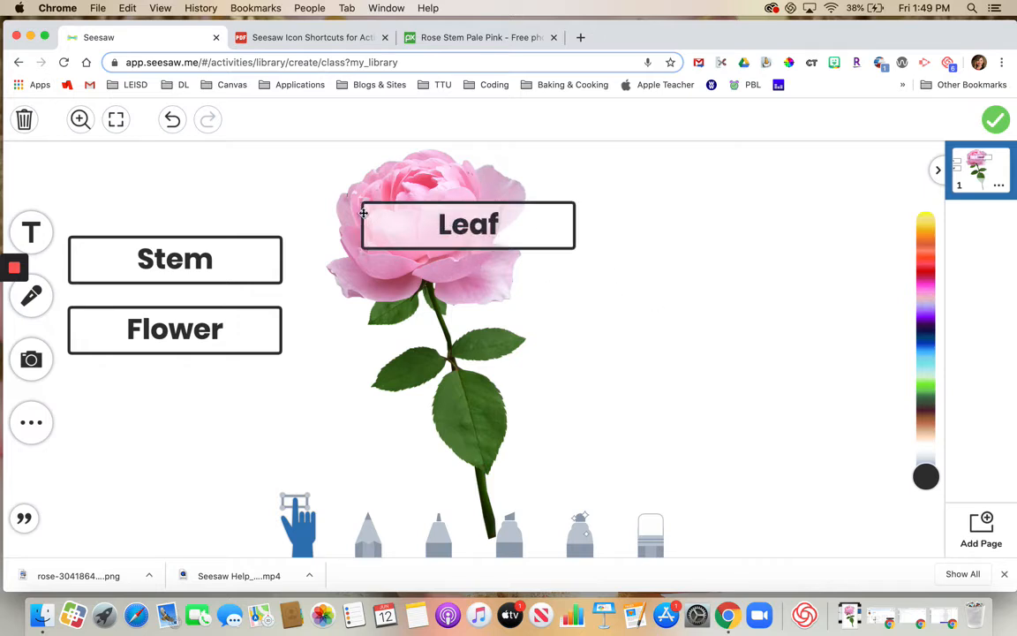
left_click_drag(451, 225, 164, 187)
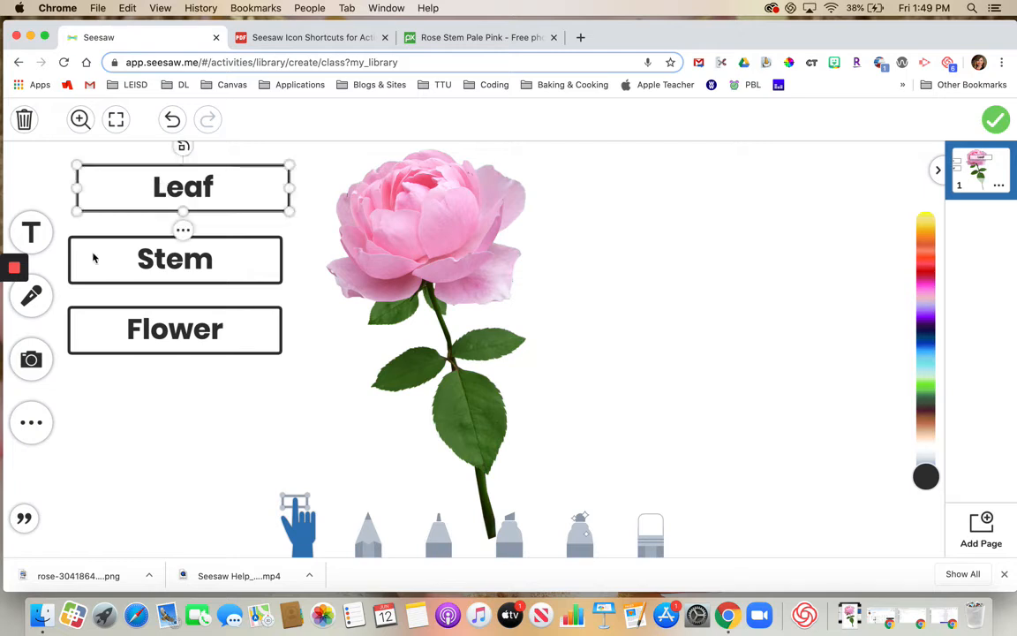
Add a text label reading "Roots" below the Flower label, and line up the Leaf label with the column of labels.
left_click(31, 231)
type("Roots")
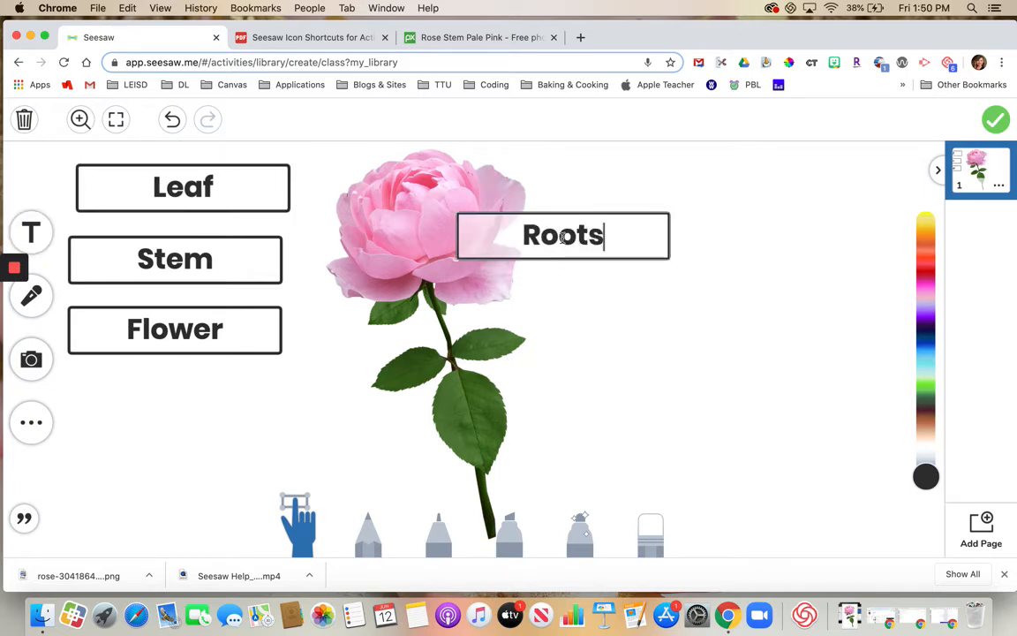
left_click(557, 259)
left_click_drag(554, 218, 165, 378)
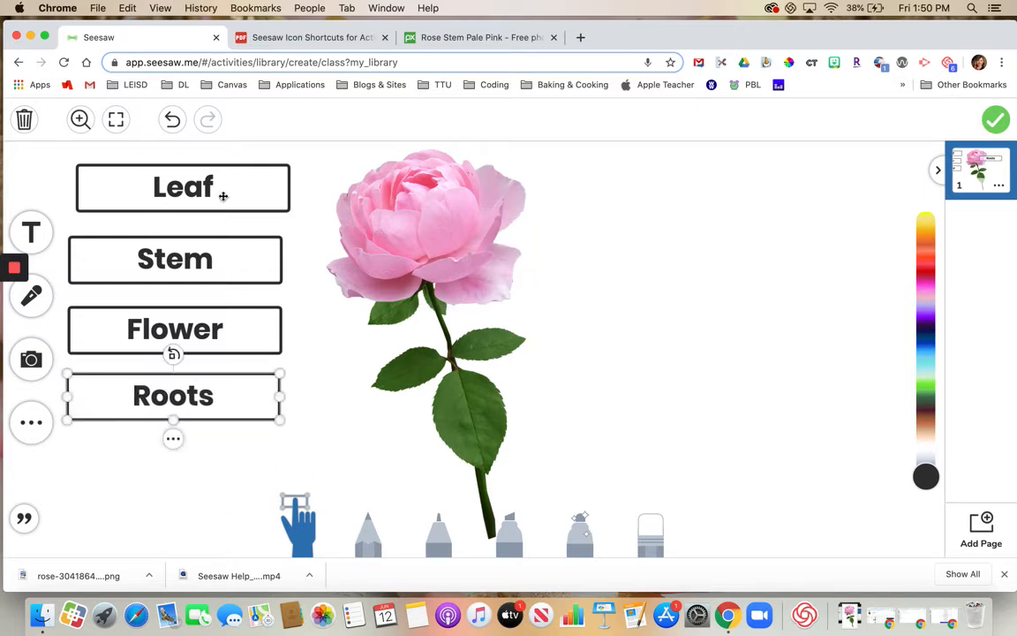
mouse_move(223, 196)
left_mouse_down()
mouse_move(197, 207)
mouse_move(208, 201)
left_mouse_up()
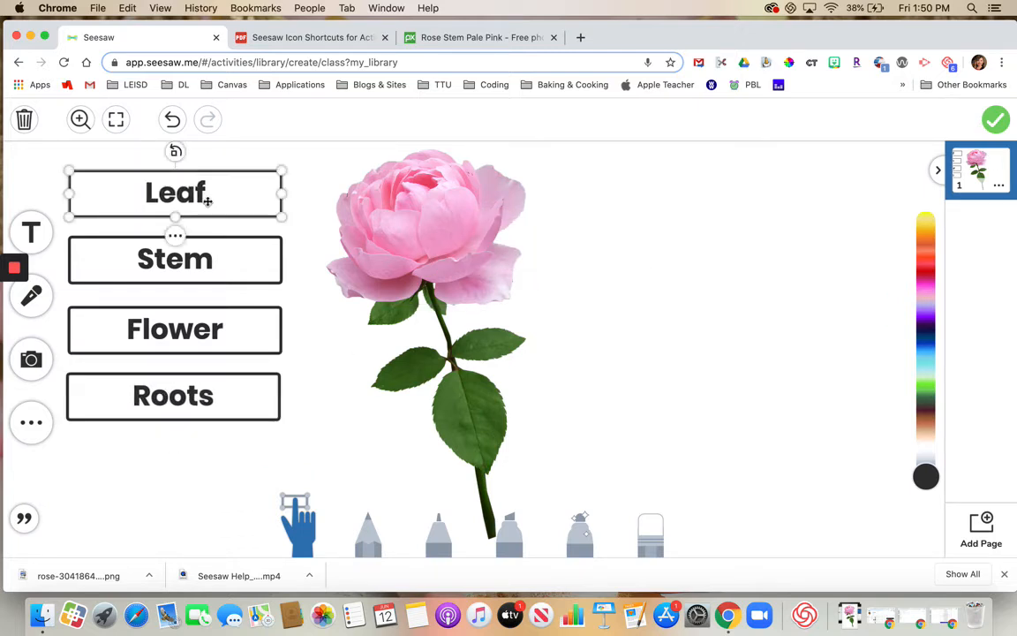
Unlock the rose image, shrink it to about three quarters of its size, and move it slightly right, away from the labels.
left_click(418, 338)
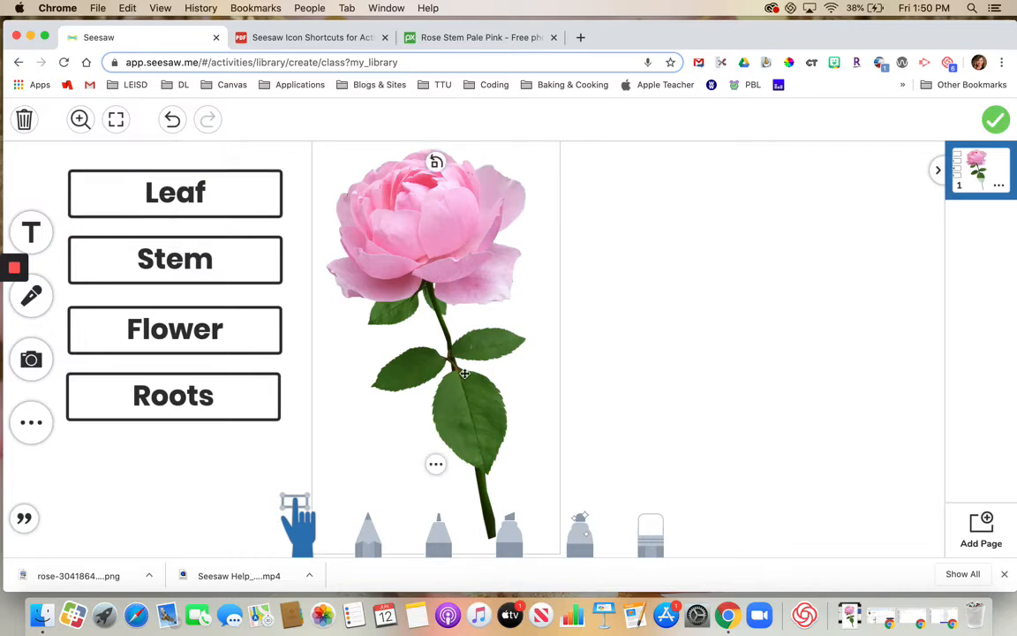
left_click(436, 464)
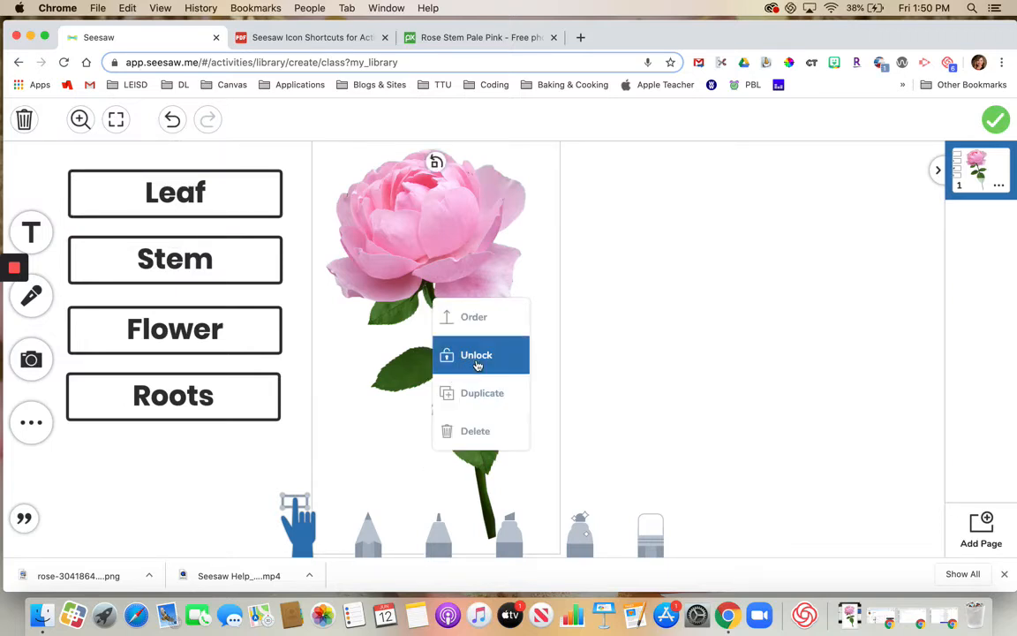
left_click(477, 364)
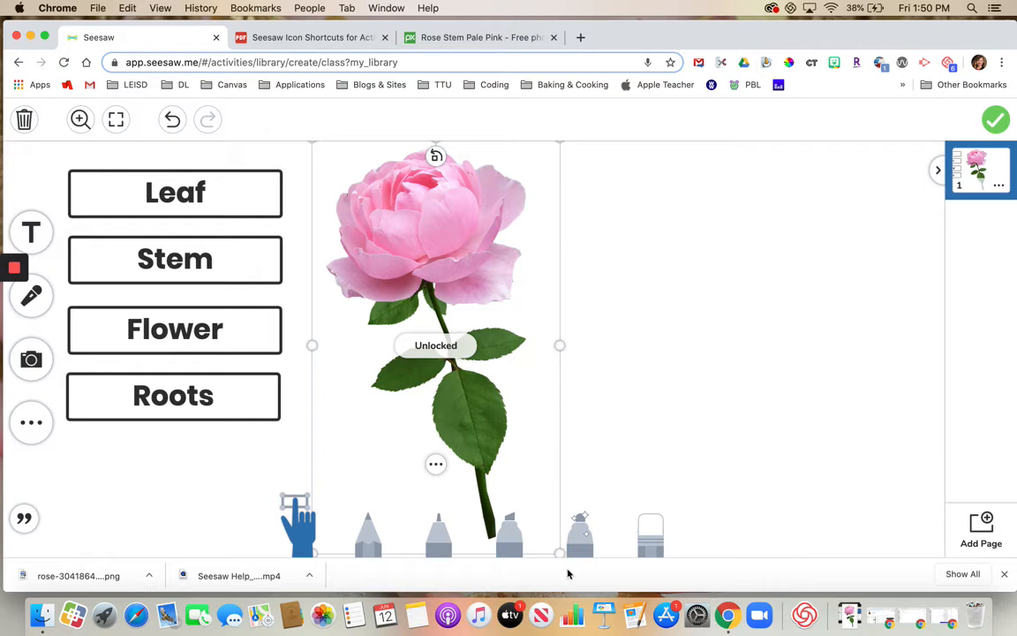
left_click_drag(561, 554, 484, 447)
left_click_drag(438, 325, 497, 336)
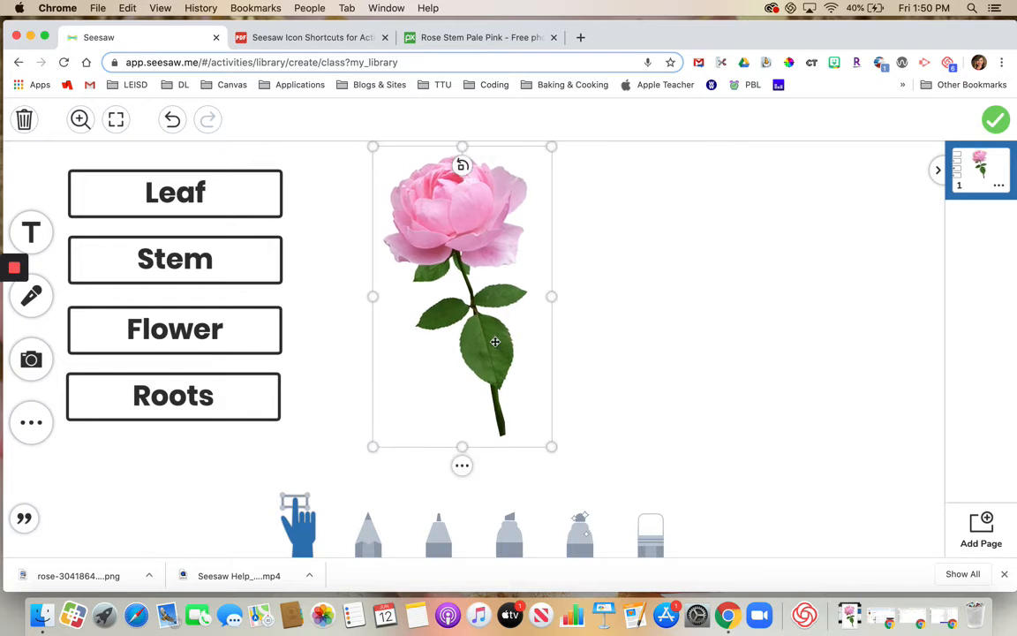
left_click(619, 409)
Lock the resized rose image in its new position.
left_click(450, 347)
right_click(449, 347)
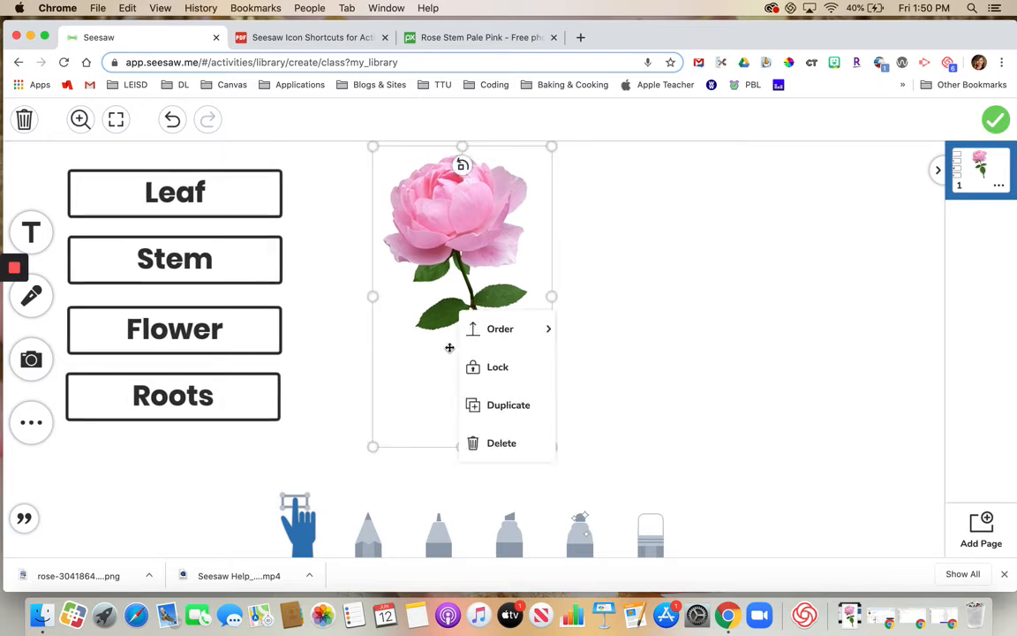
left_click(450, 348)
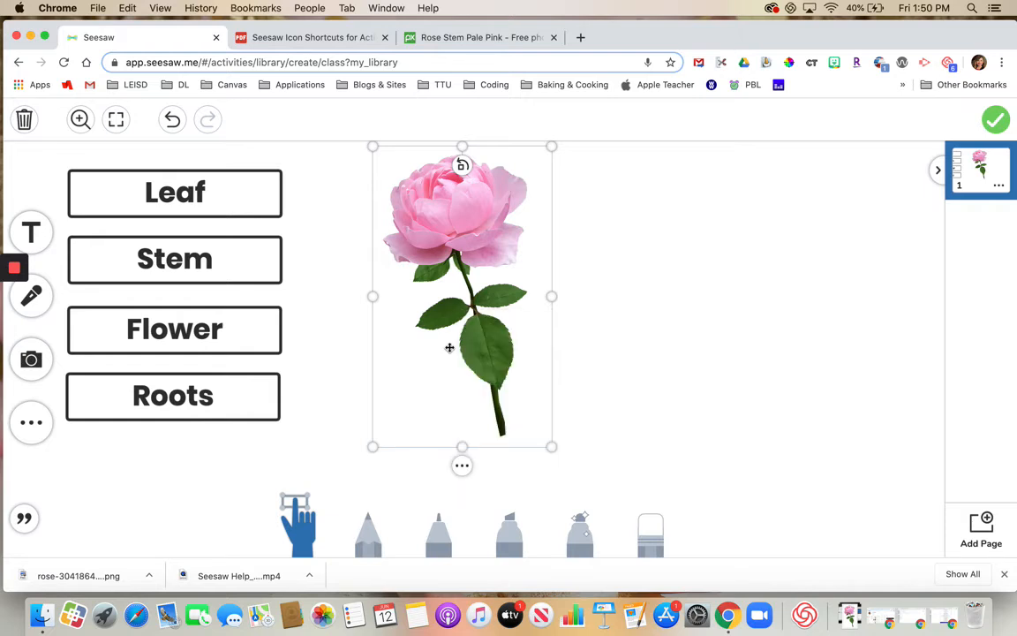
right_click(450, 347)
left_click(449, 347)
right_click(445, 256)
left_click(445, 256)
right_click(445, 257)
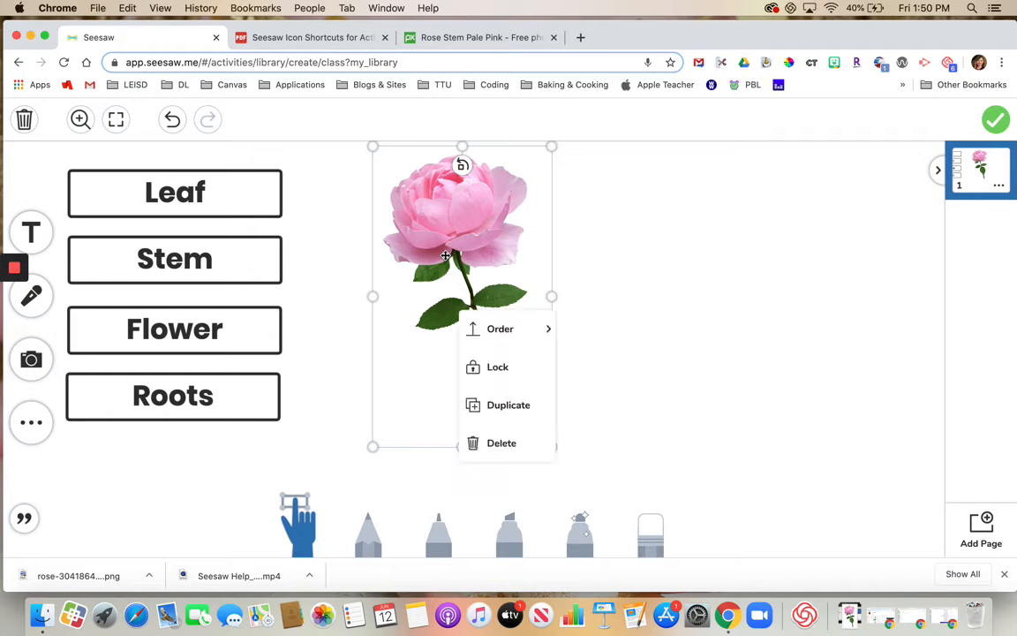
left_click(500, 368)
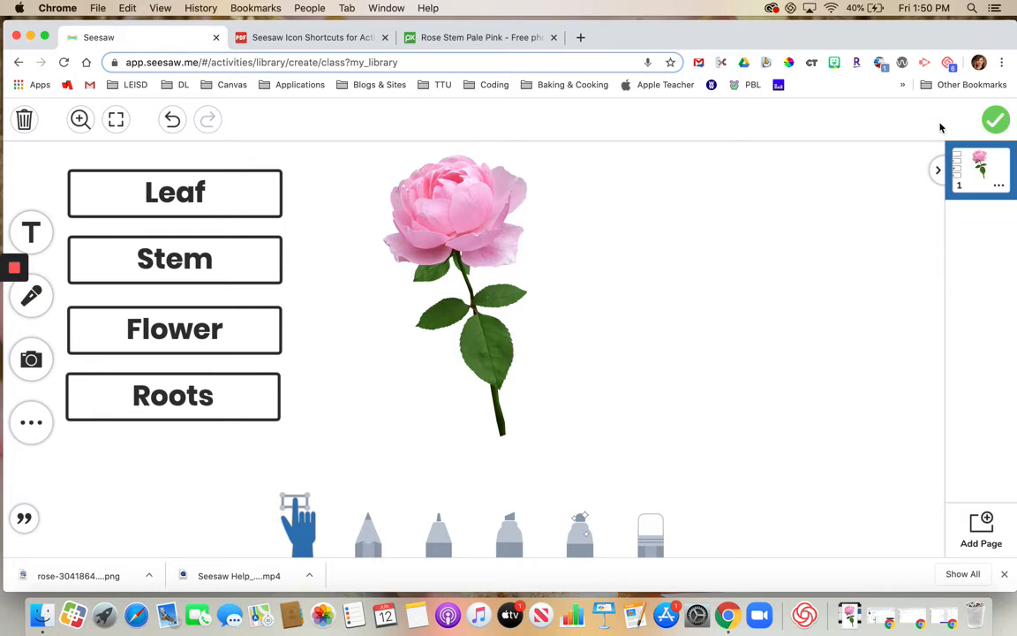
Attach the finished drawing as the student template, check its preview, and save the activity.
left_click(995, 123)
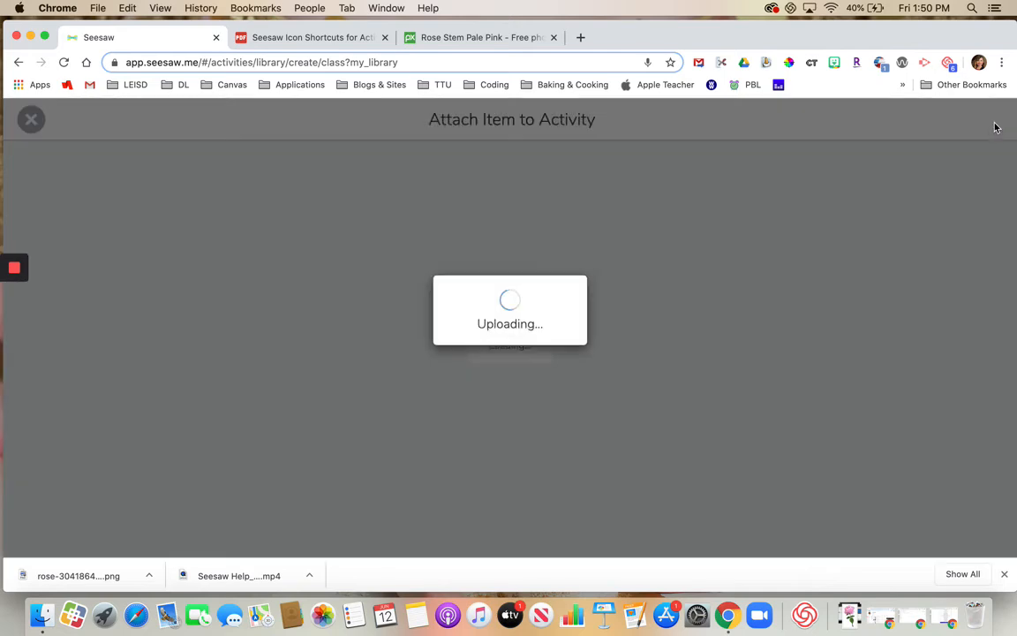
scroll(314, 461, "down", 4)
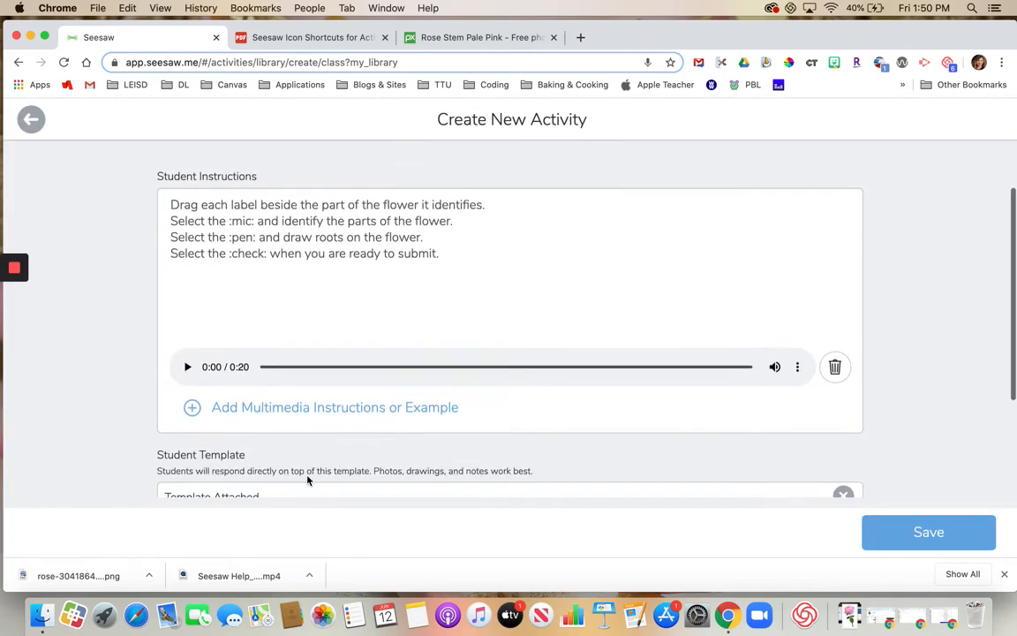
scroll(307, 480, "down", 1)
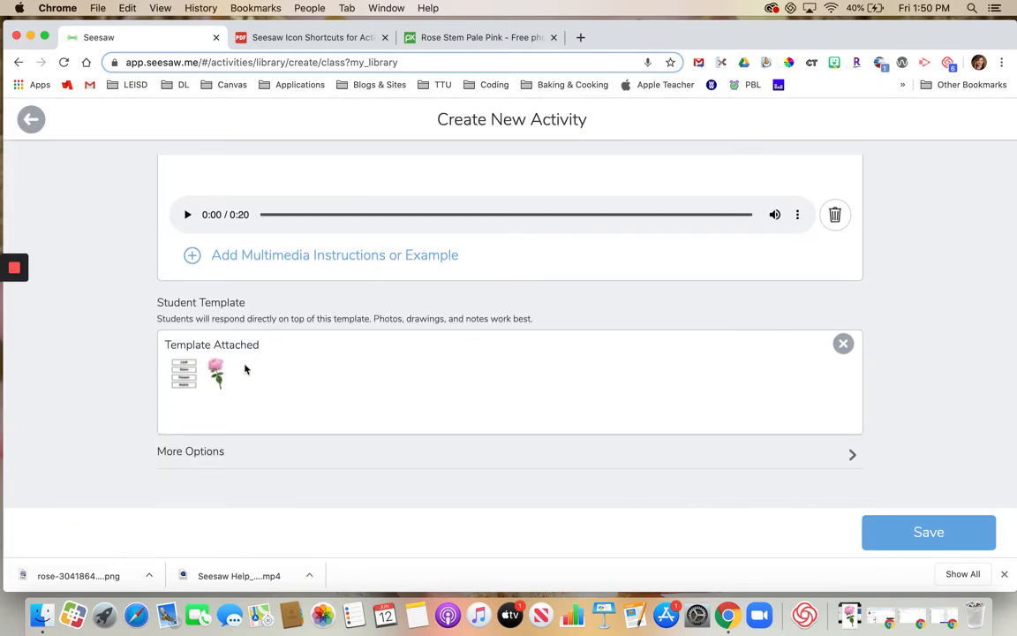
left_click(928, 532)
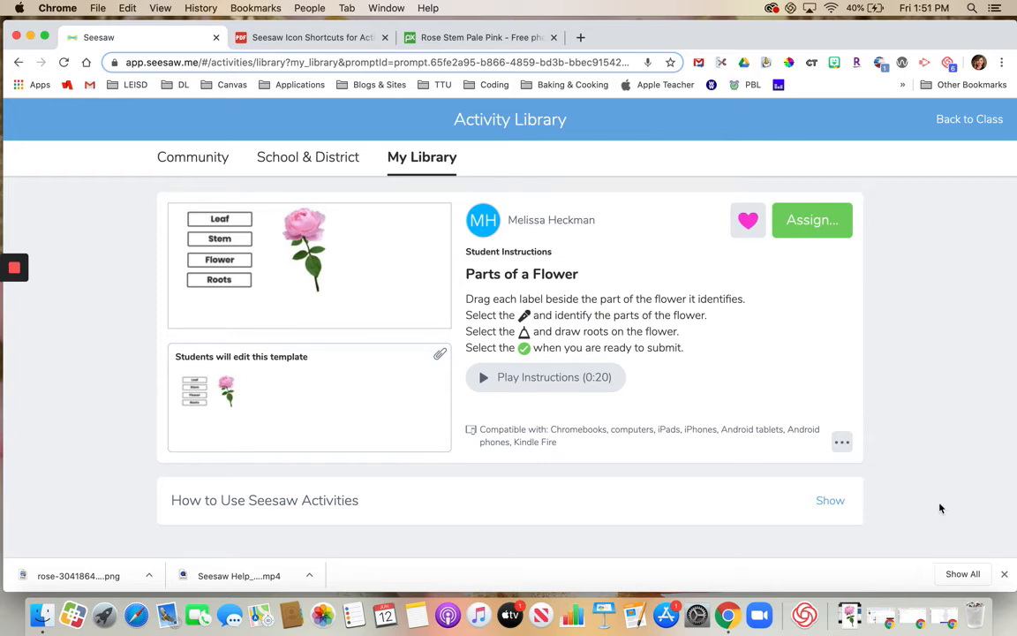
Assign the Parts of a Flower activity to the Sandbox 4 class only.
left_click(818, 220)
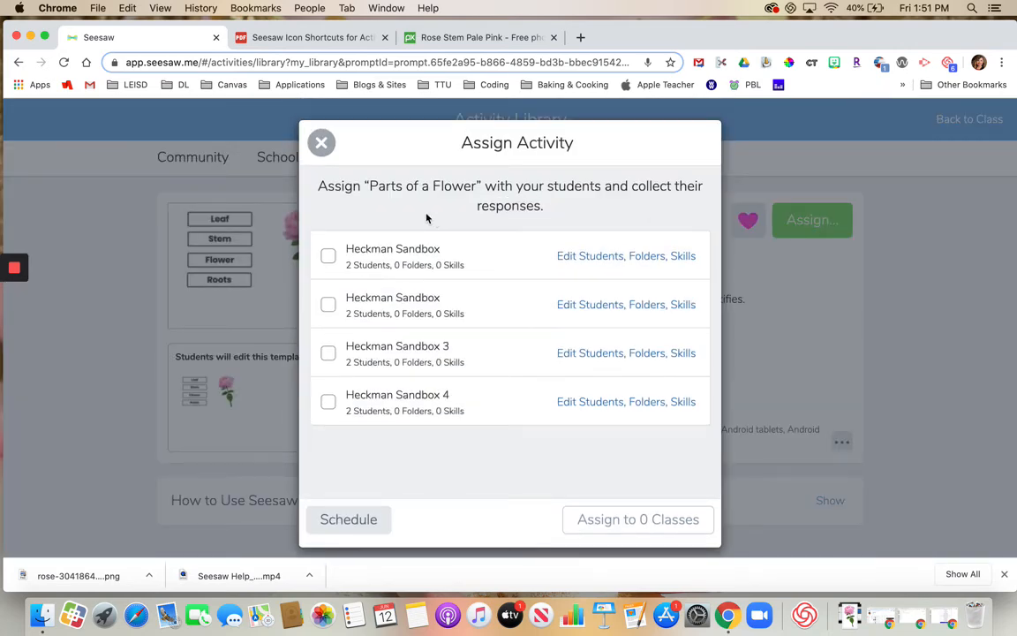
left_click(329, 403)
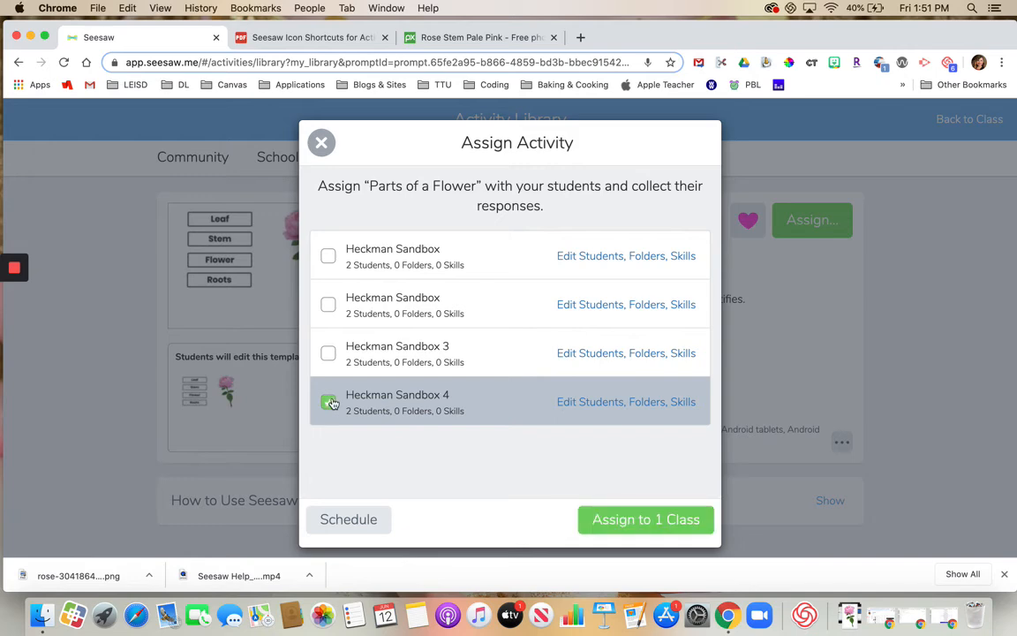
left_click(649, 527)
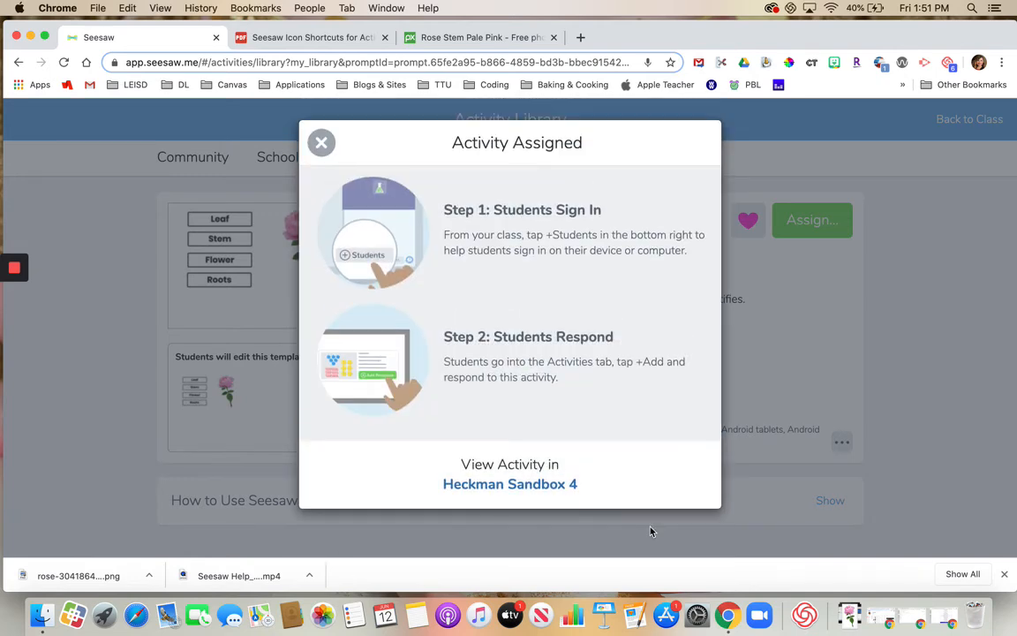
View the assigned activity in the Sandbox 4 class and start a response as Sample Student.
left_click(529, 490)
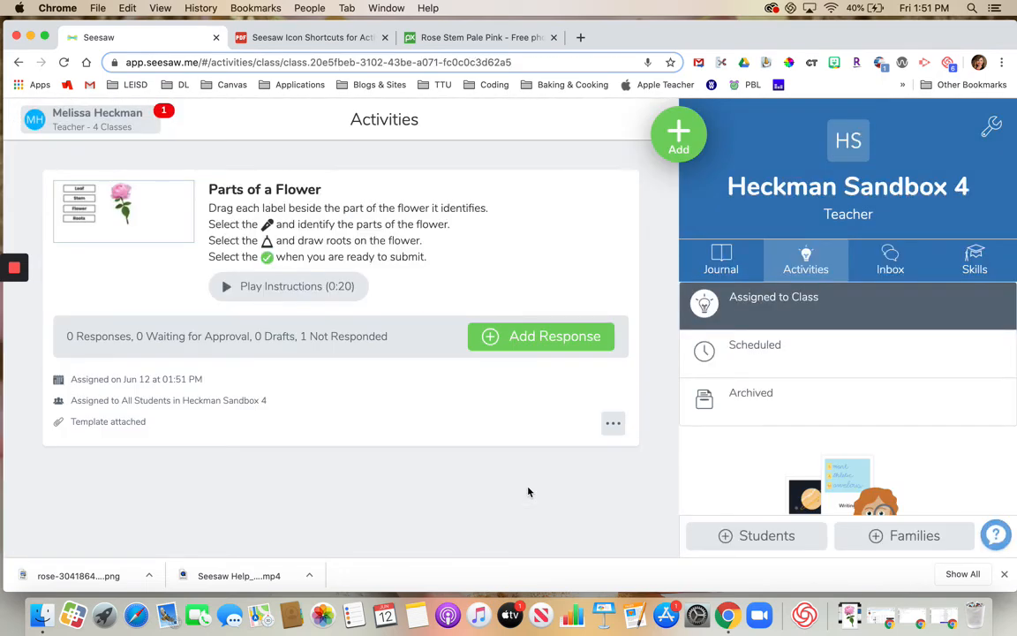
left_click(549, 338)
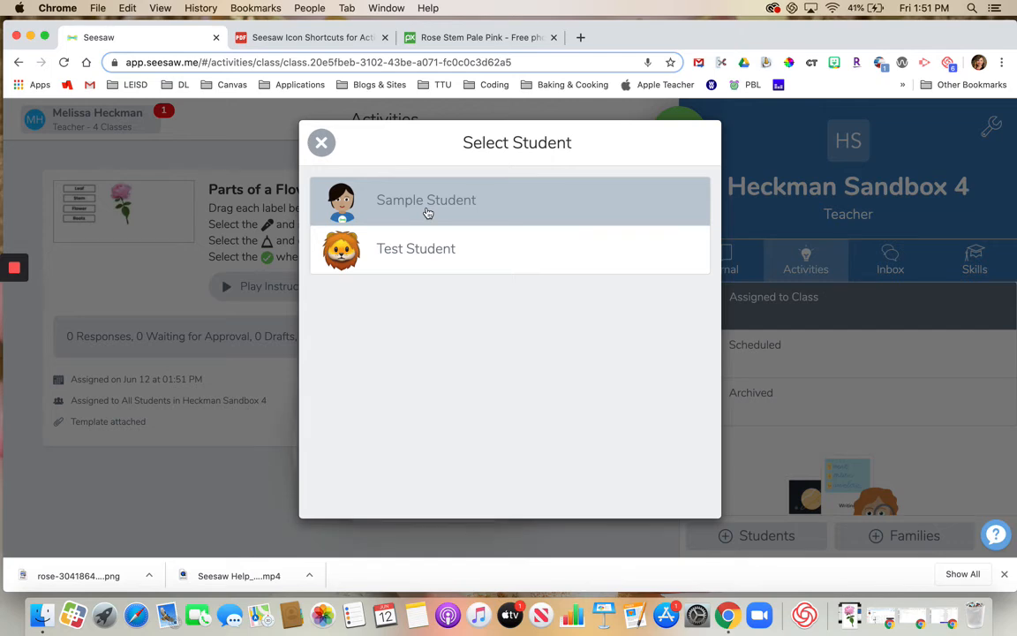
left_click(428, 213)
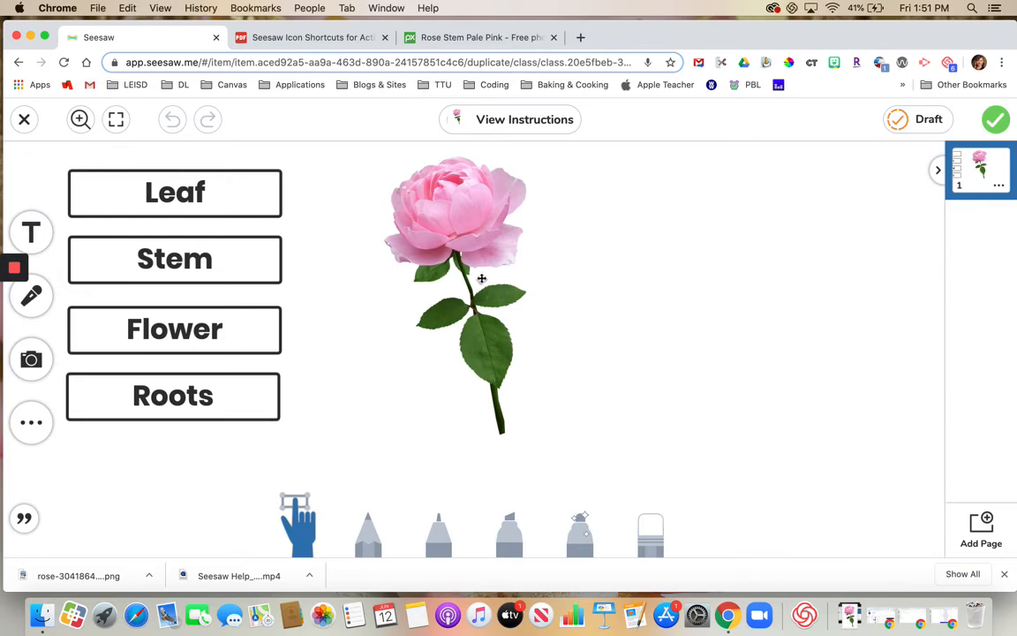
View the activity instructions from within the response, play part of the voice recording, pause it, and return to the template.
left_click(501, 121)
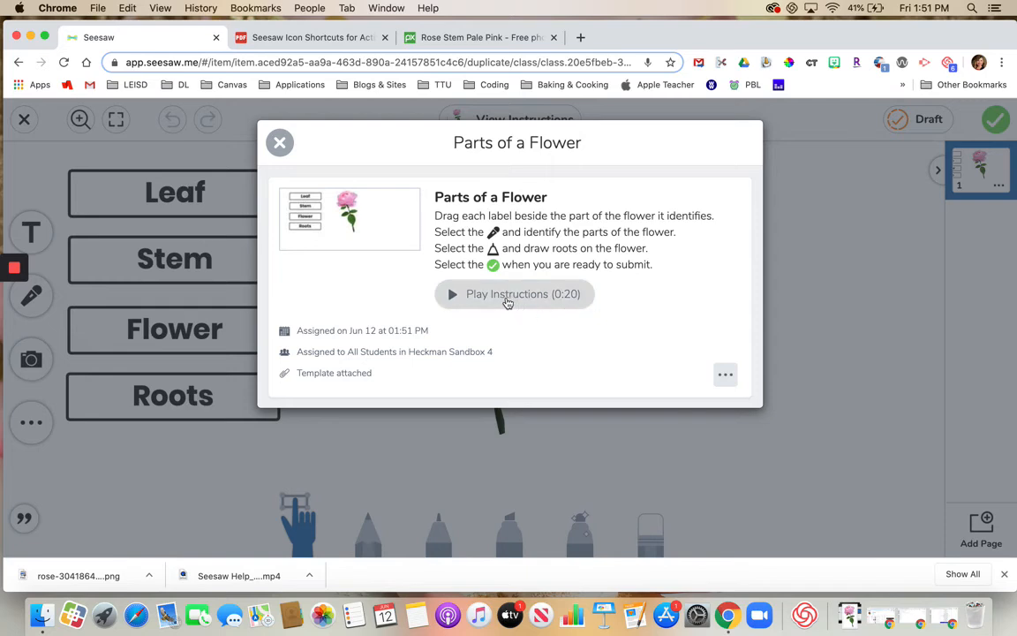
left_click(449, 297)
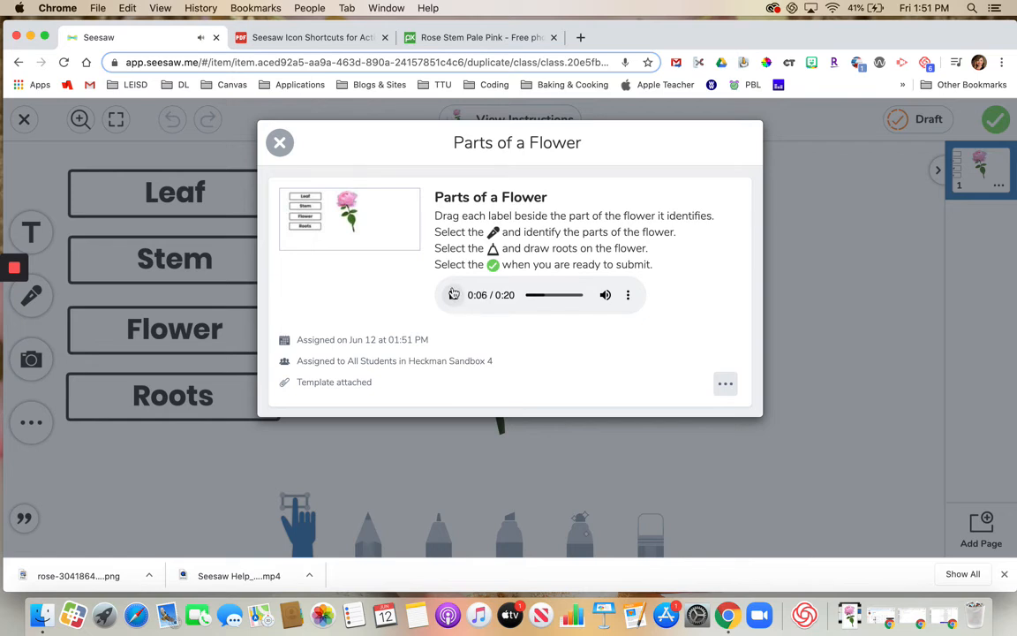
left_click(453, 294)
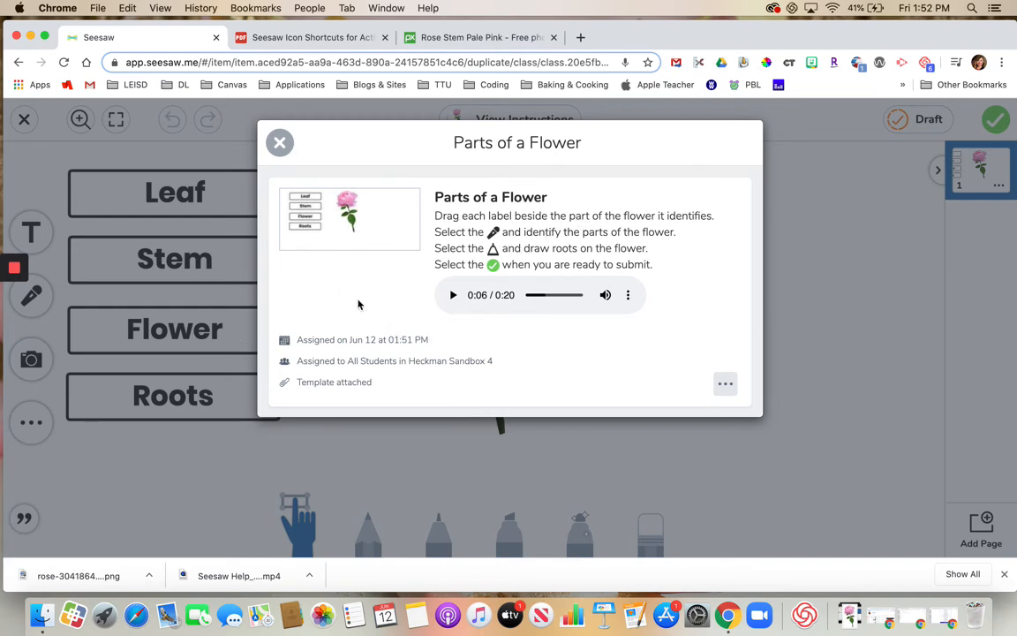
left_click(280, 142)
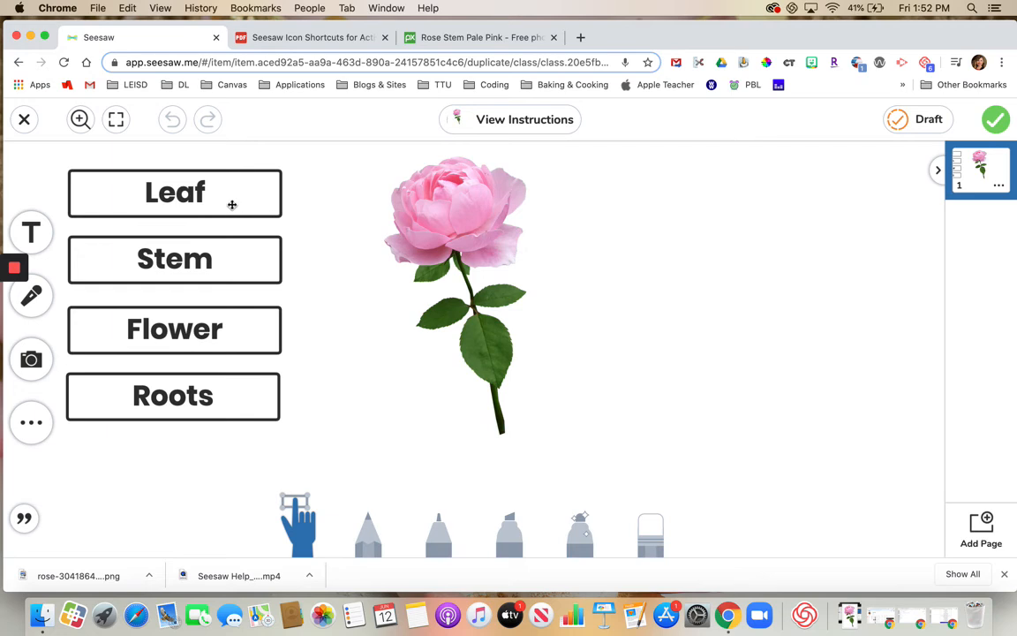
Place the Leaf label beside the large leaf, Stem beside the lower stem, Flower beside the bloom, and Roots below and right of the stem.
left_click_drag(272, 206, 681, 356)
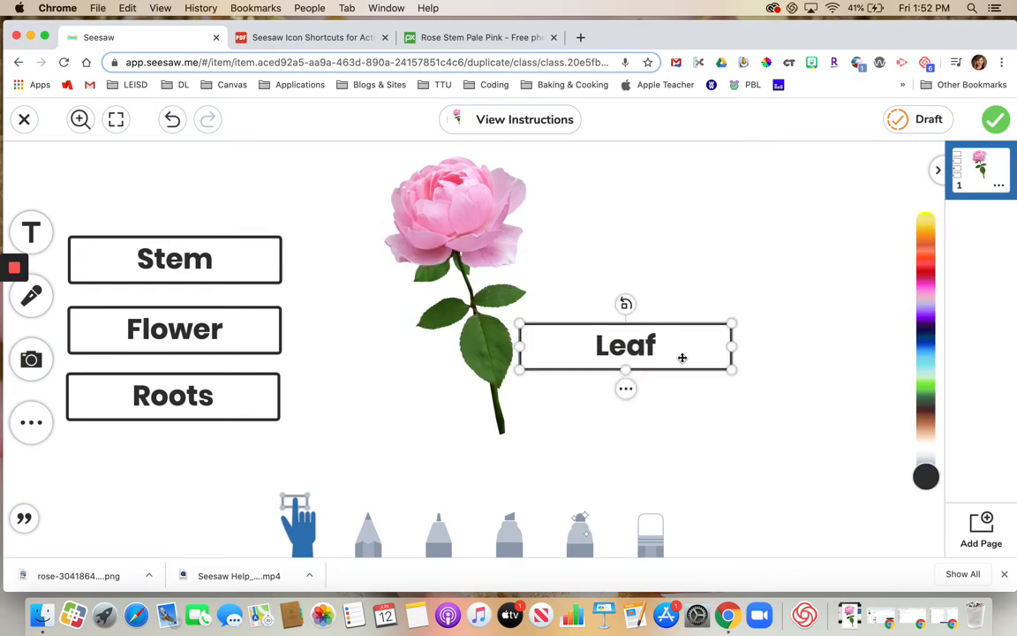
left_click_drag(234, 259, 426, 406)
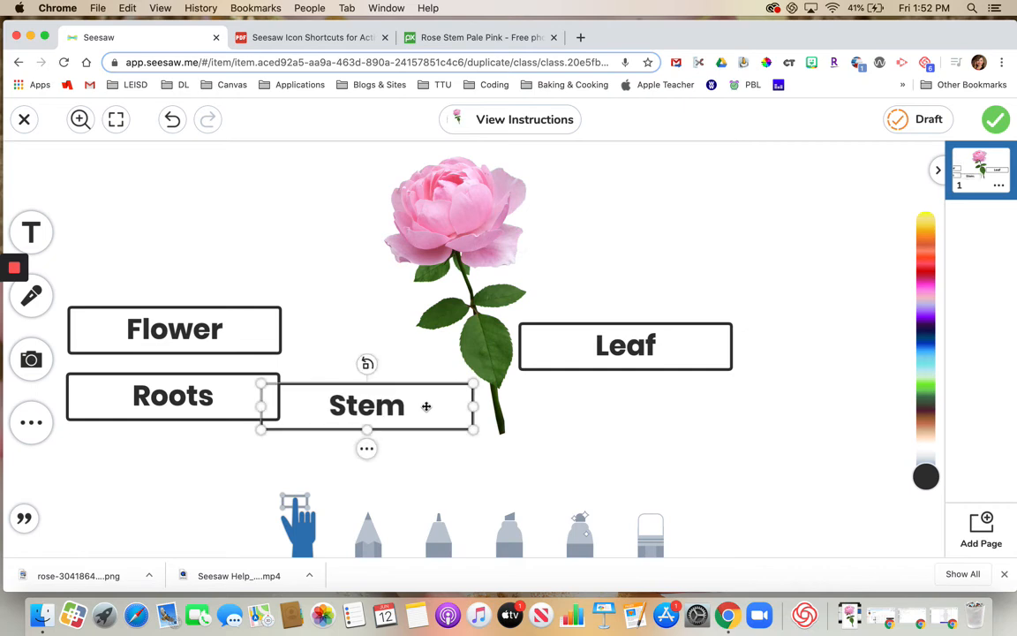
left_click_drag(238, 331, 339, 204)
left_click(186, 397)
left_click_drag(186, 398, 681, 472)
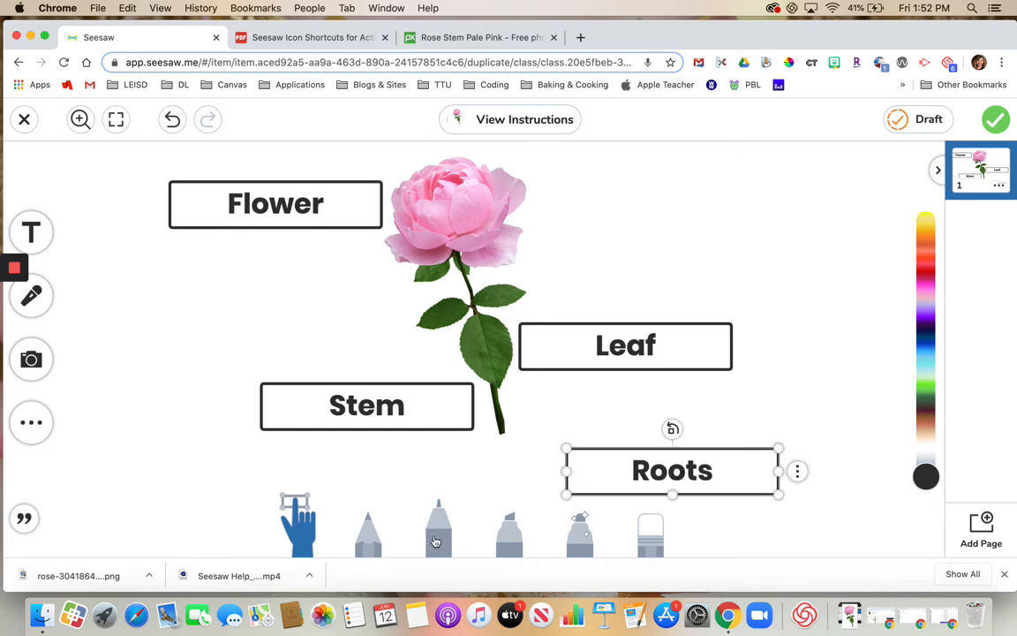